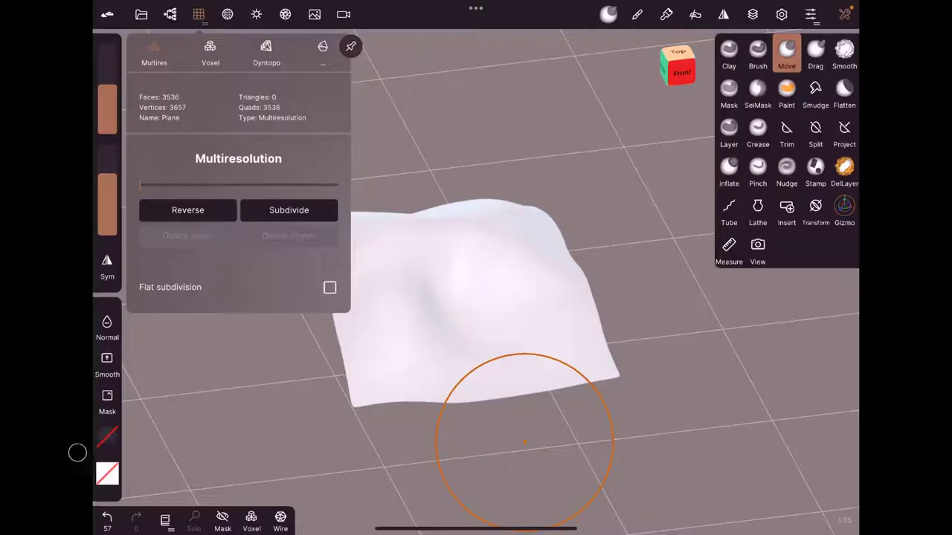
Delete the sculpted wavy Plane mesh from the scene and add a Triplanar primitive in its place
mouse_move(382, 84)
left_mouse_down()
mouse_move(582, 285)
mouse_move(580, 297)
mouse_move(668, 365)
left_mouse_up()
left_click(844, 52)
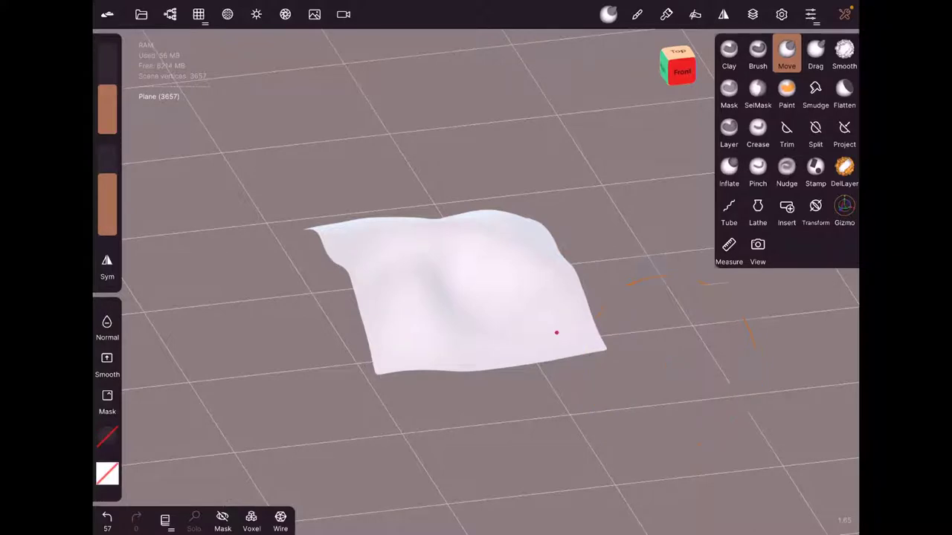
left_click_drag(557, 331, 559, 305)
left_click(844, 52)
mouse_move(616, 159)
left_mouse_down()
mouse_move(559, 304)
mouse_move(610, 407)
left_mouse_up()
left_click(787, 52)
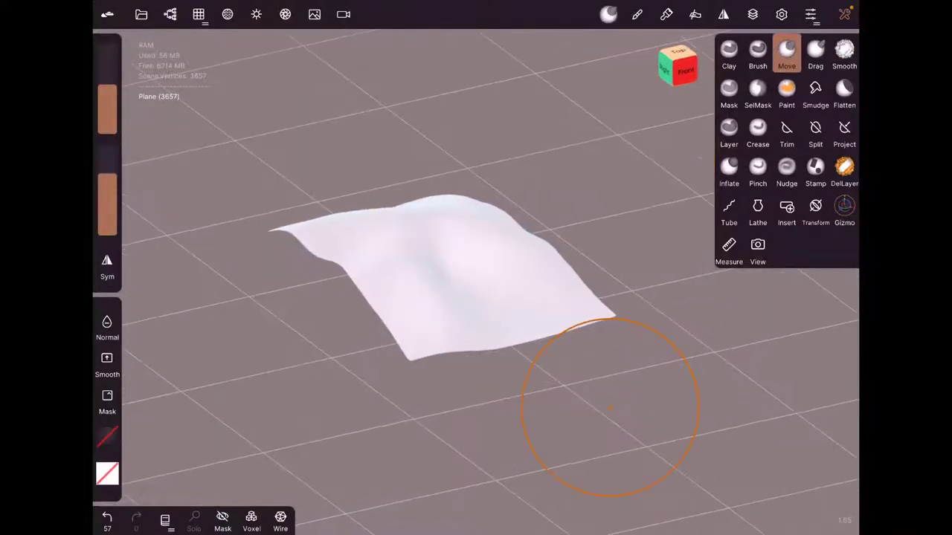
left_click(198, 14)
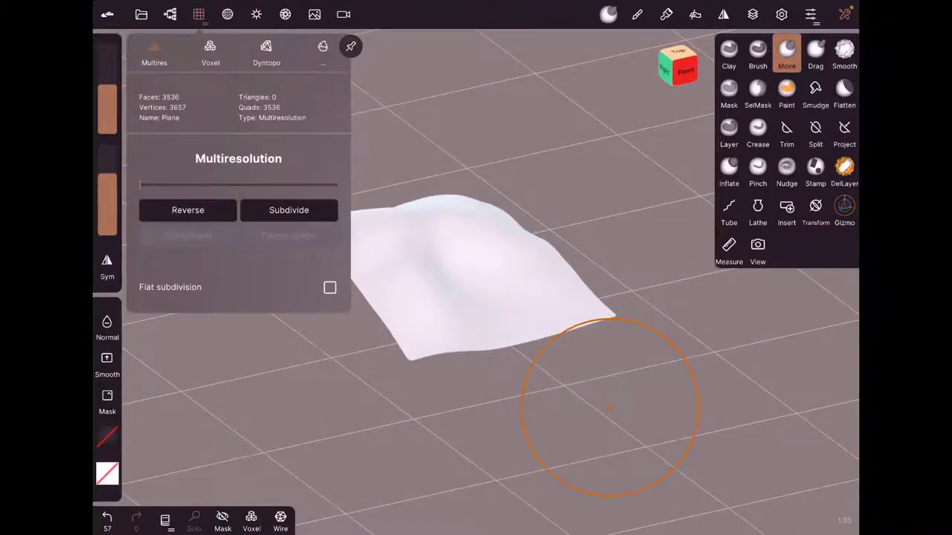
left_click(170, 14)
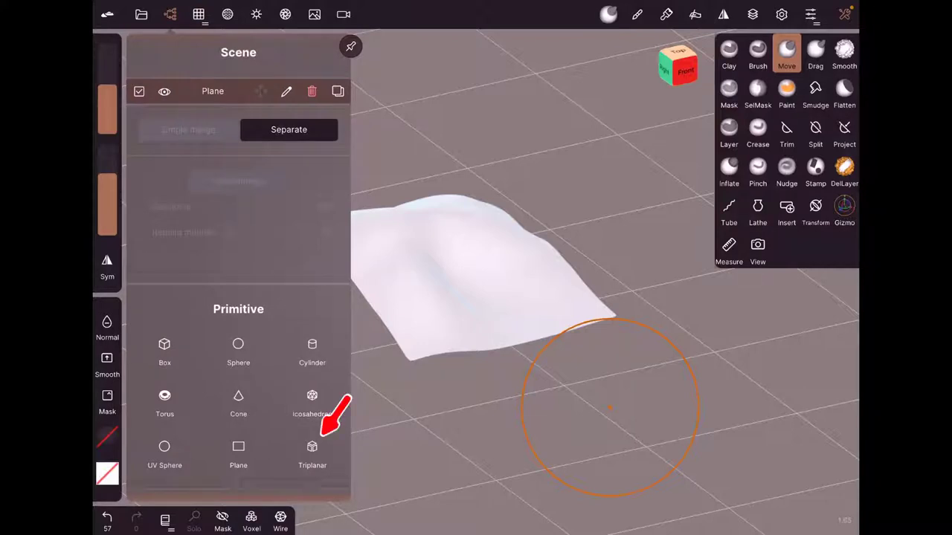
left_click(311, 91)
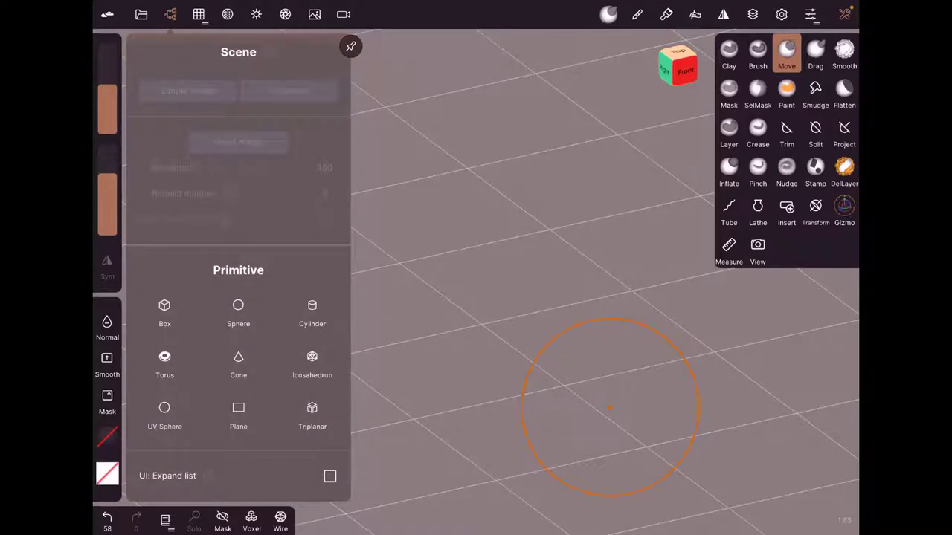
left_click(311, 415)
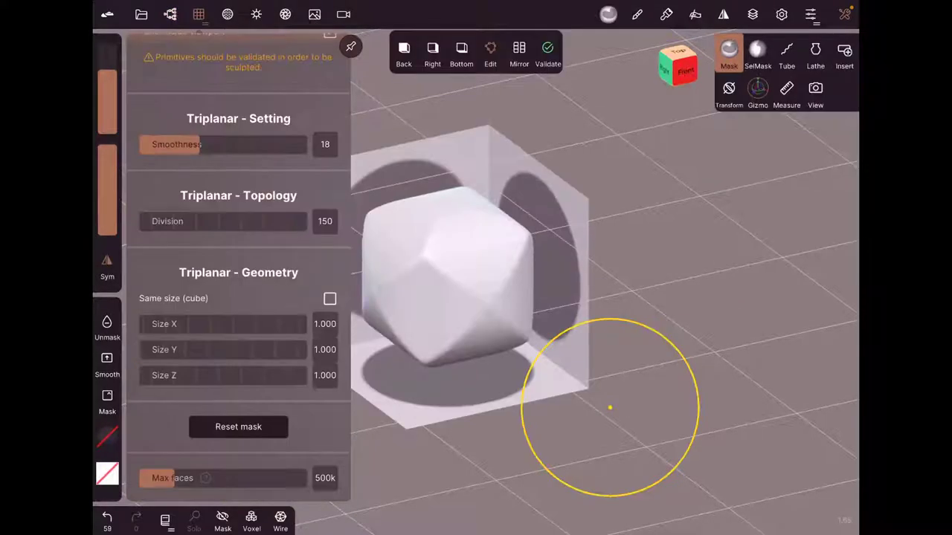
Orbit around the new rounded Triplanar cube to view it and its three projection planes
left_click_drag(609, 407, 669, 402)
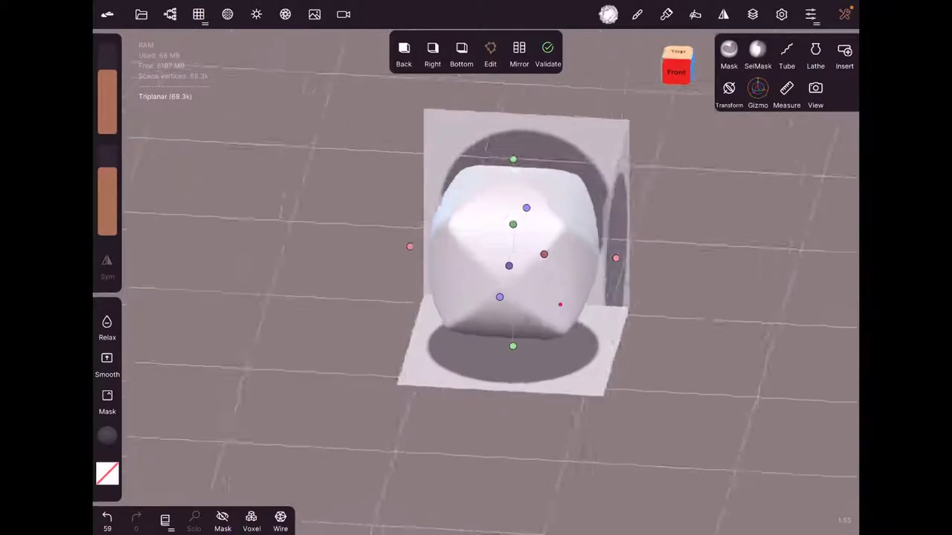
left_click(728, 49)
mouse_move(605, 350)
left_mouse_down()
mouse_move(662, 332)
mouse_move(557, 181)
mouse_move(461, 223)
left_mouse_up()
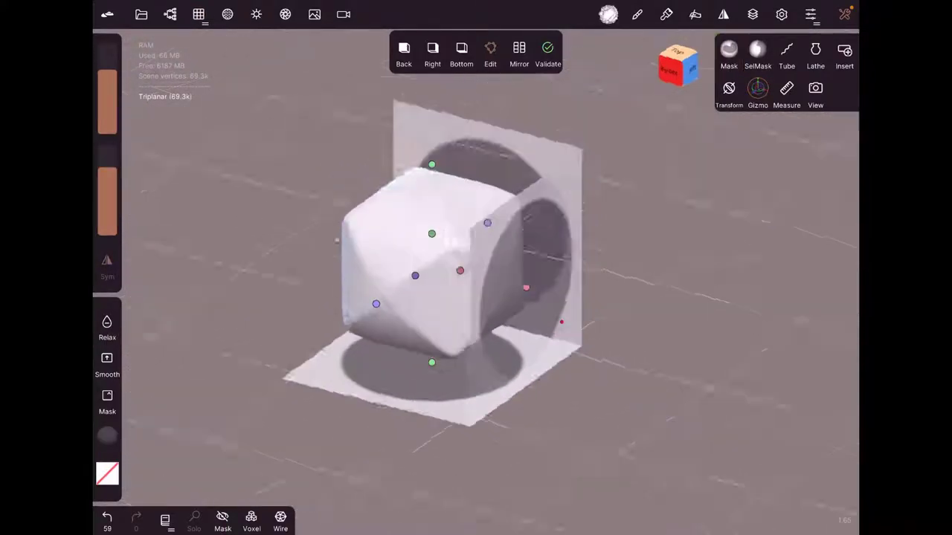
left_click_drag(748, 394, 669, 371)
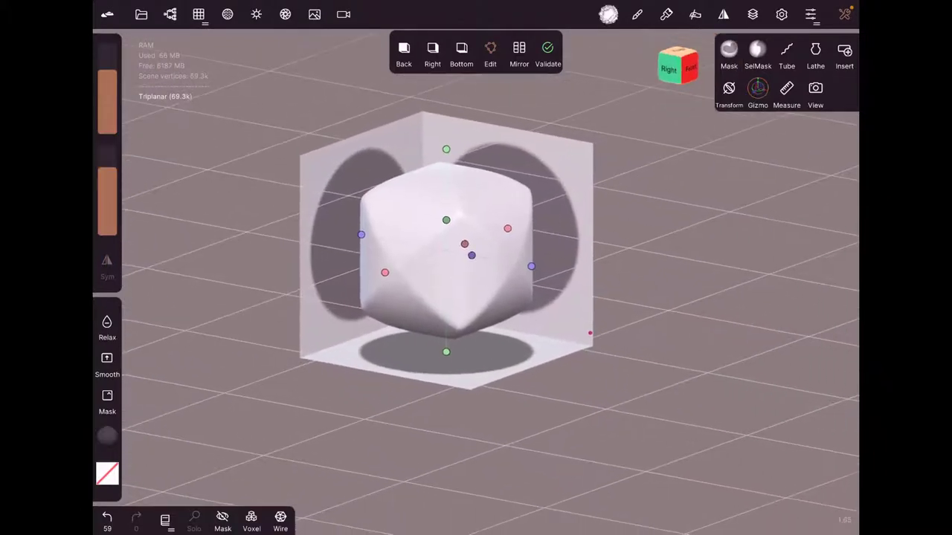
mouse_move(590, 332)
left_mouse_down()
mouse_move(599, 346)
mouse_move(580, 460)
left_mouse_up()
left_click(729, 50)
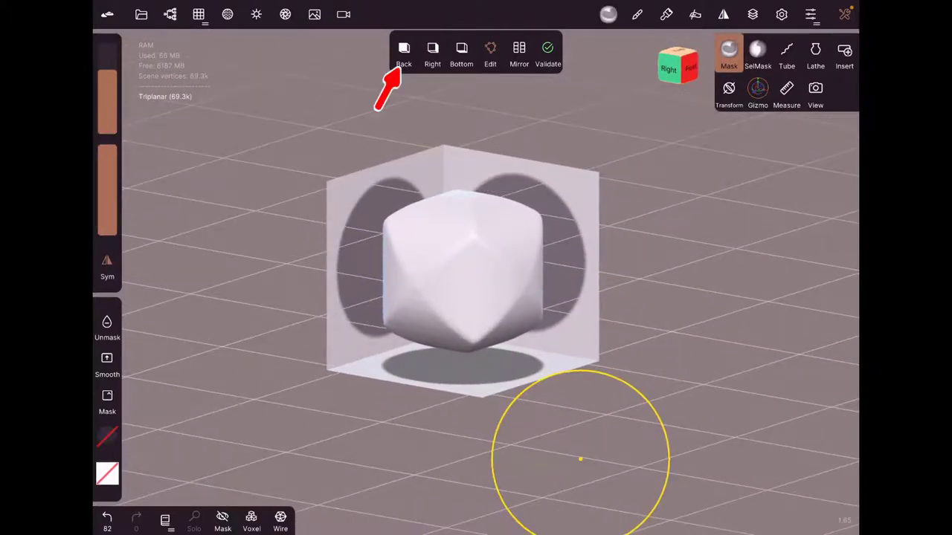
left_click(403, 49)
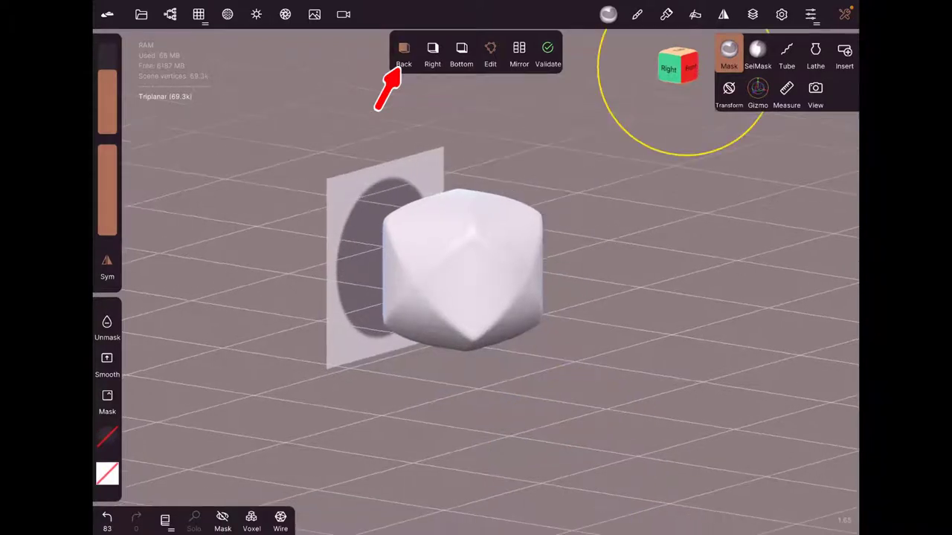
left_click(688, 67)
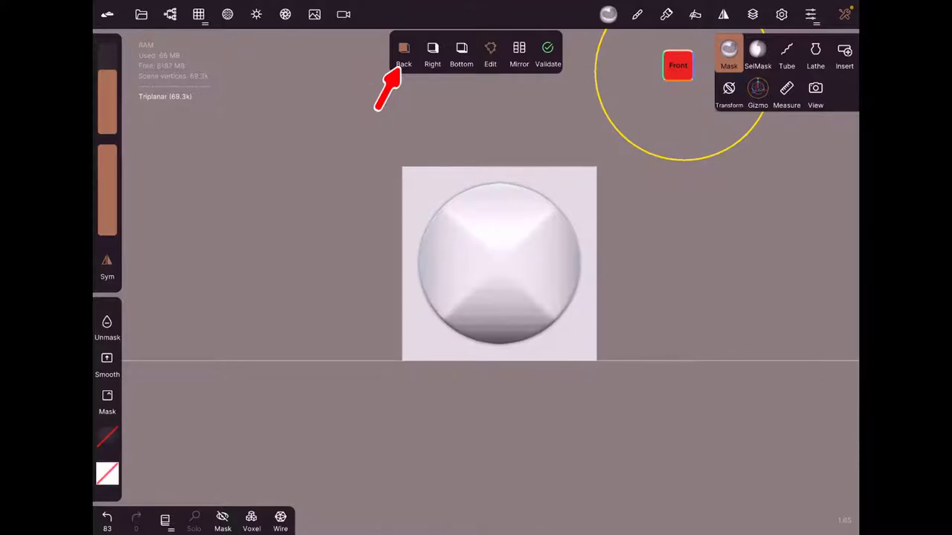
left_click(403, 49)
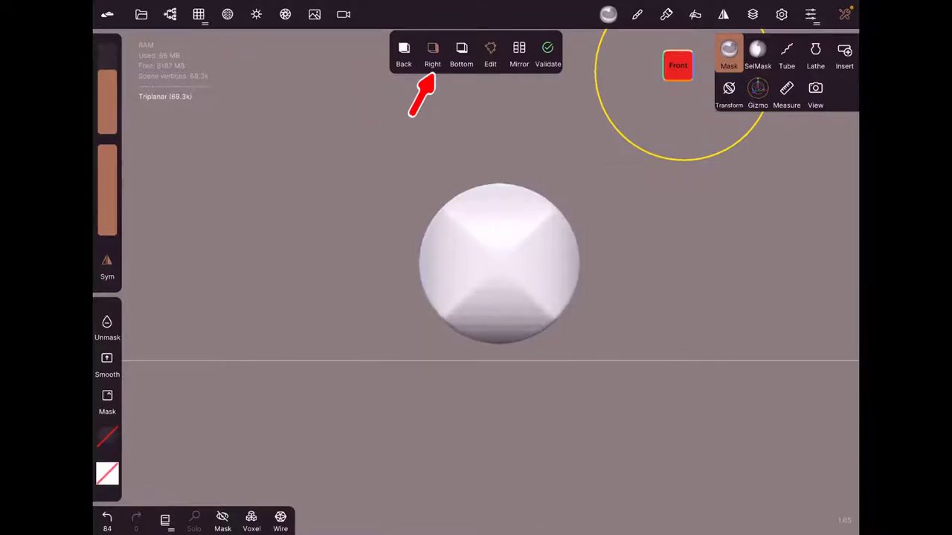
left_click_drag(680, 73, 720, 278)
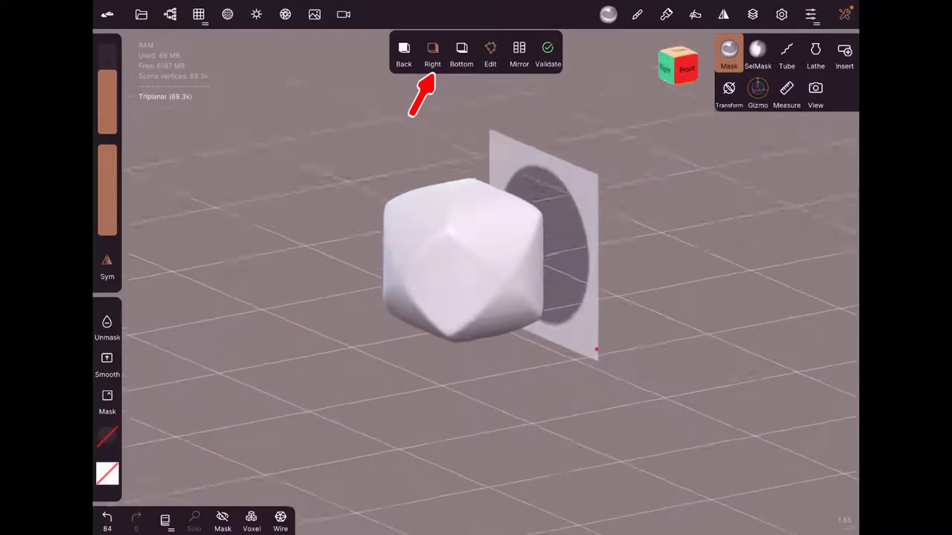
left_click(461, 49)
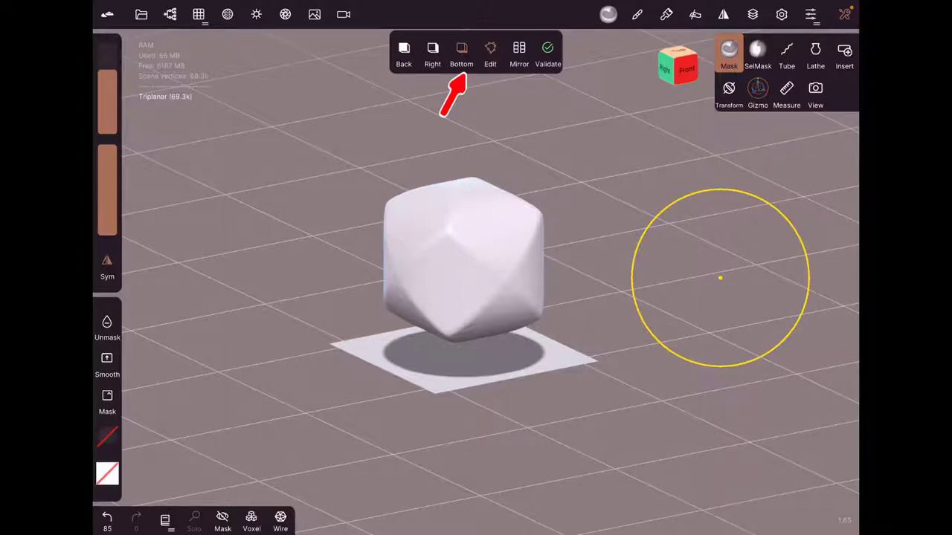
left_click(461, 50)
left_click(461, 49)
left_click(461, 49)
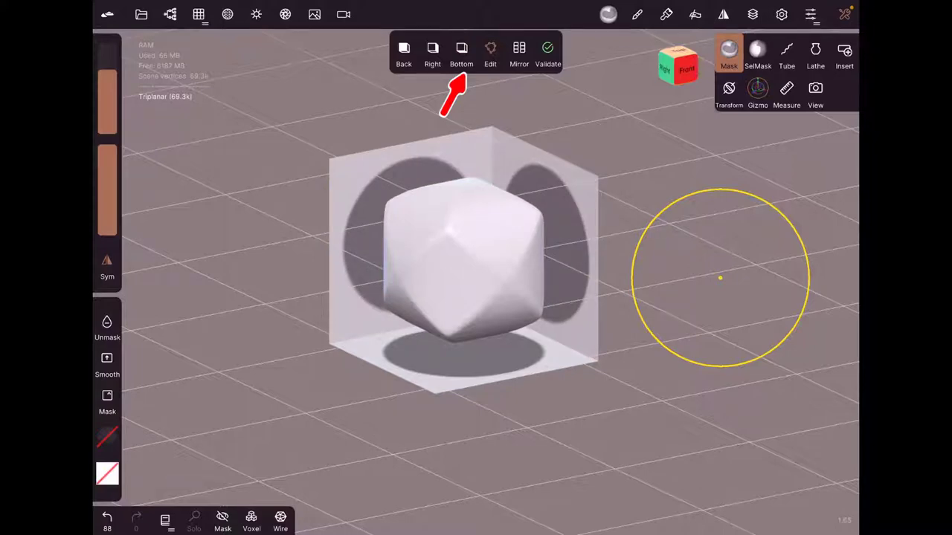
left_click(169, 14)
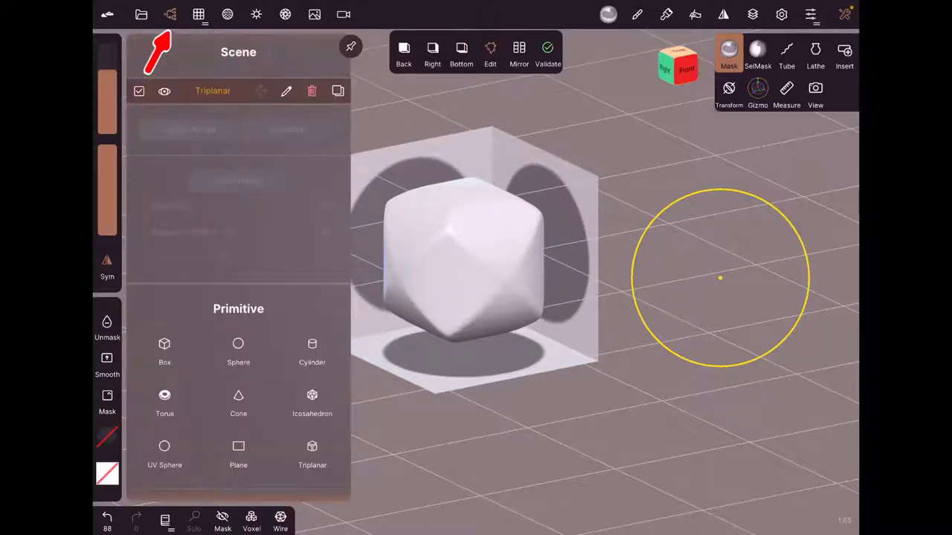
Lower the Triplanar primitive's Smoothness from 18 to 1 in its Topology settings
left_click(198, 14)
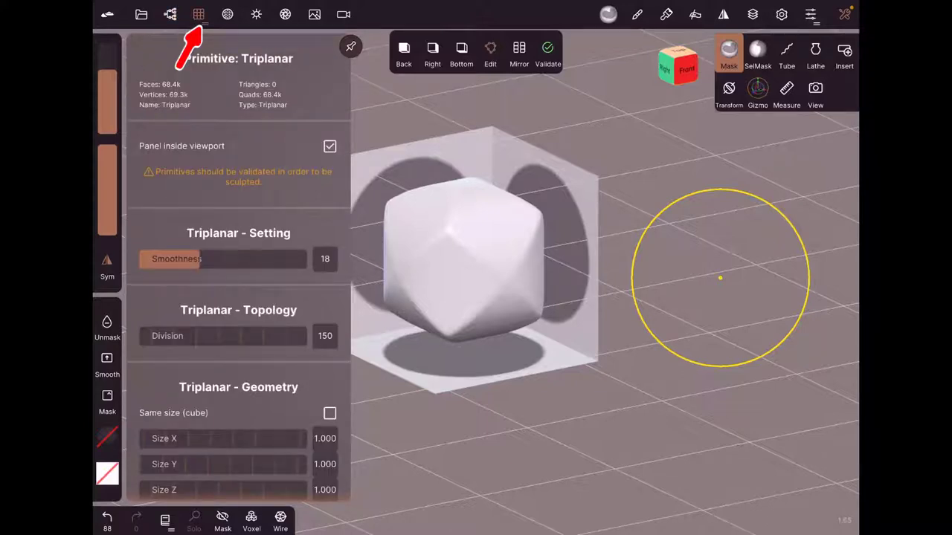
left_click(719, 278)
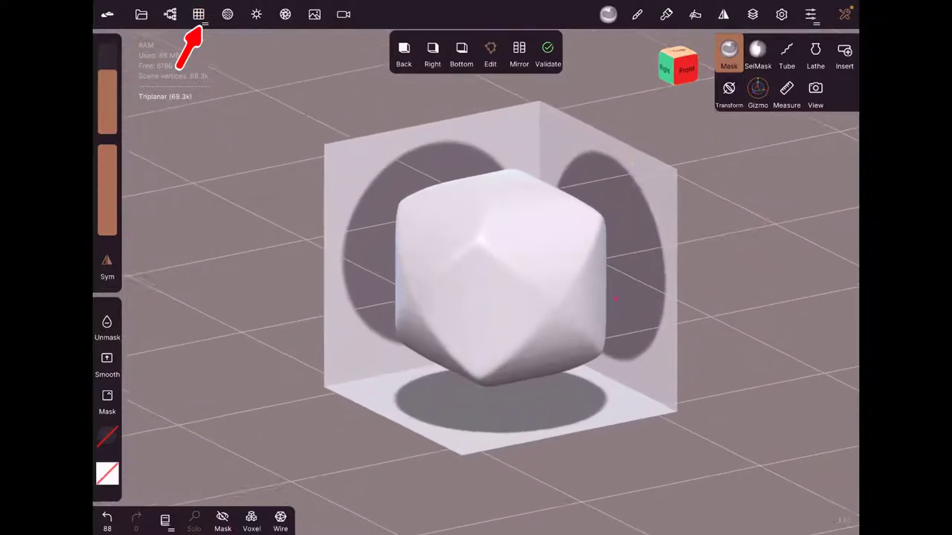
left_click(199, 14)
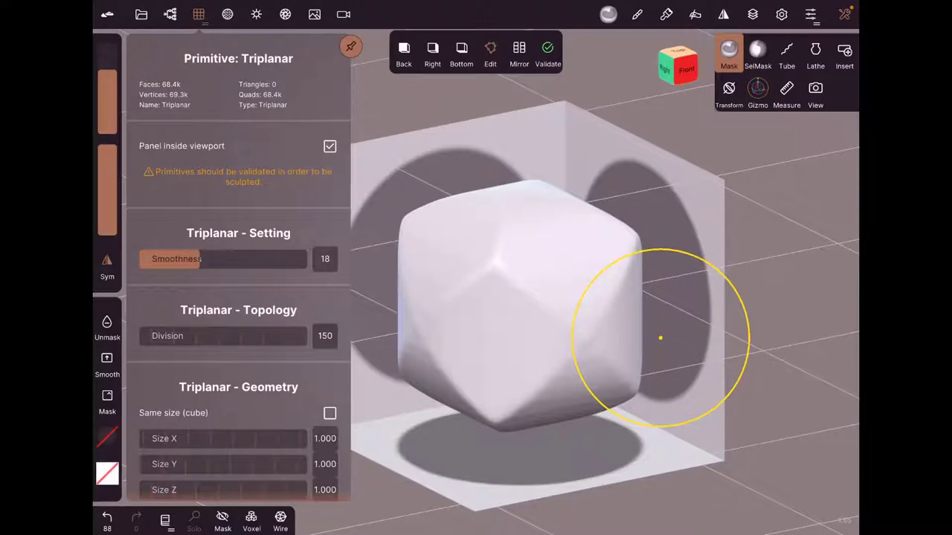
left_click_drag(660, 338, 765, 184)
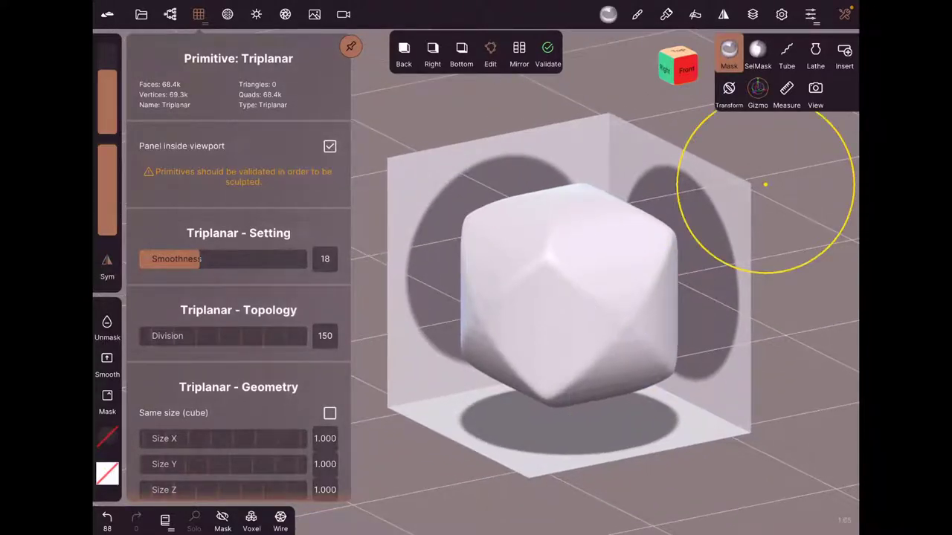
left_click_drag(199, 259, 146, 258)
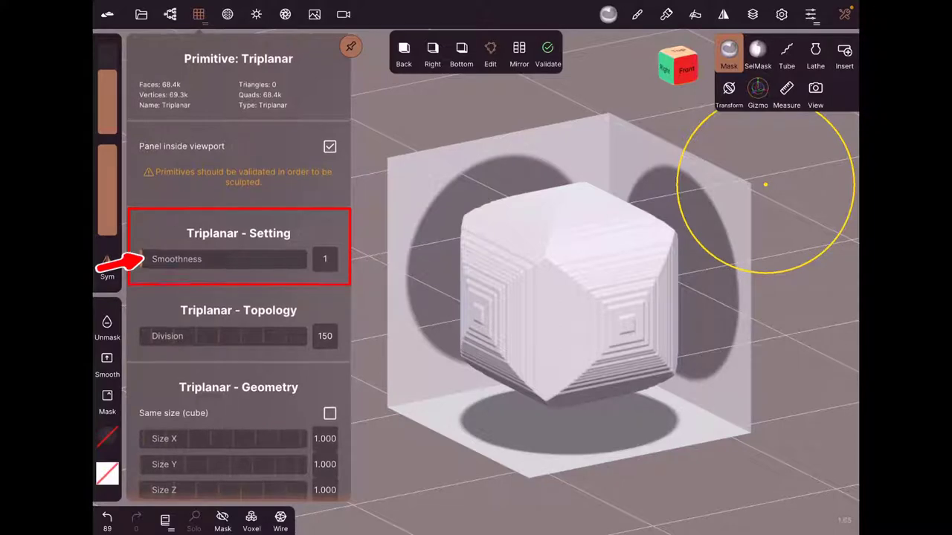
Keep Smoothness at 1 and lower the Triplanar Division from 150 to 47
left_click_drag(147, 258, 147, 258)
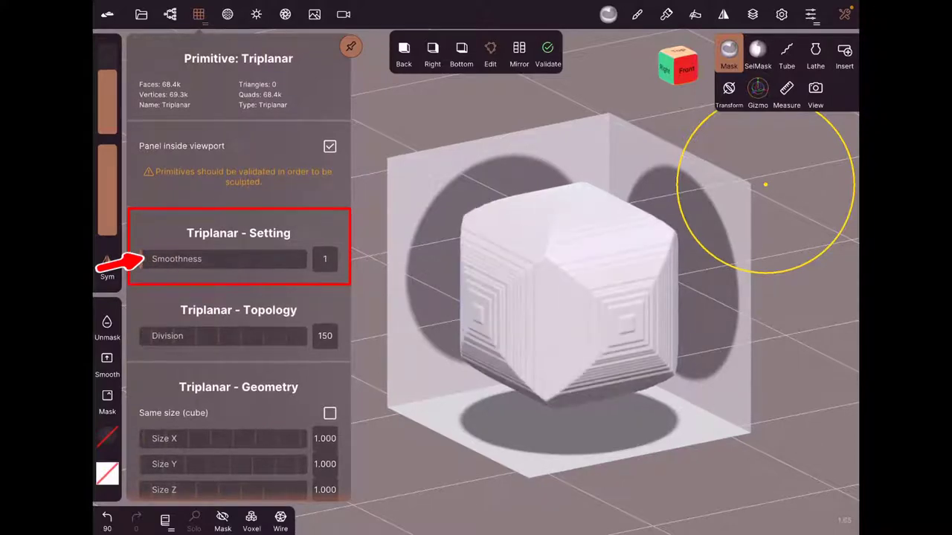
left_click_drag(223, 335, 190, 336)
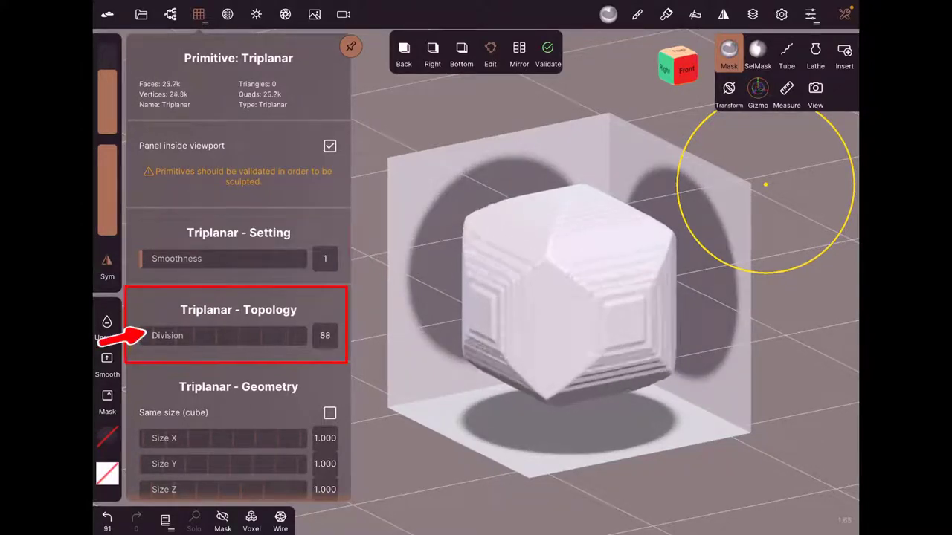
left_click_drag(190, 336, 163, 335)
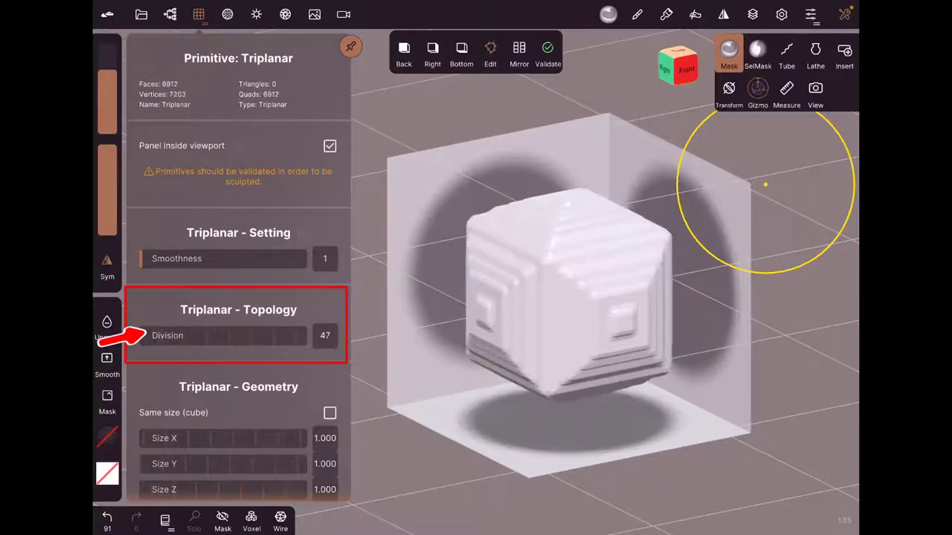
scroll(238, 335, "down", 2)
scroll(238, 335, "down", 1)
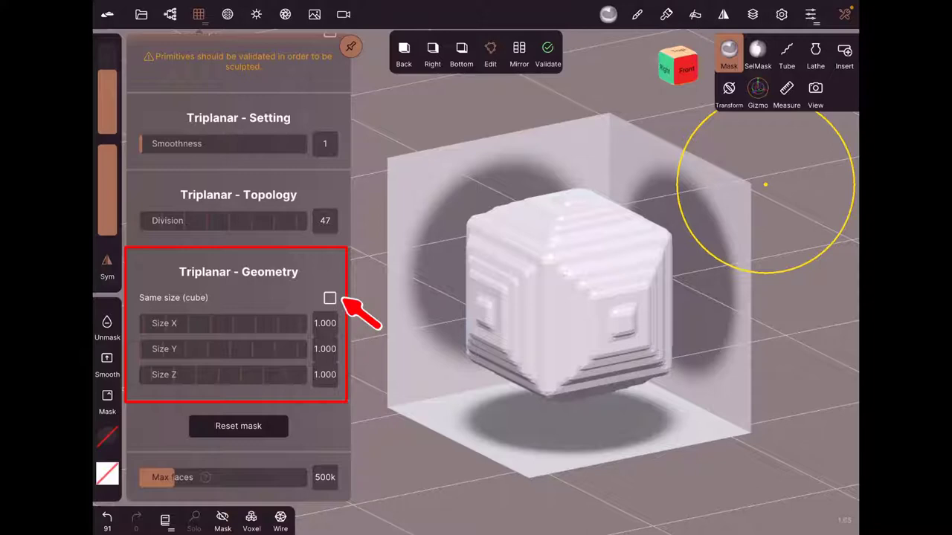
Resize the box per axis (Size Y 0.755), then re-enable Same size (cube) at 1.19
left_click(329, 298)
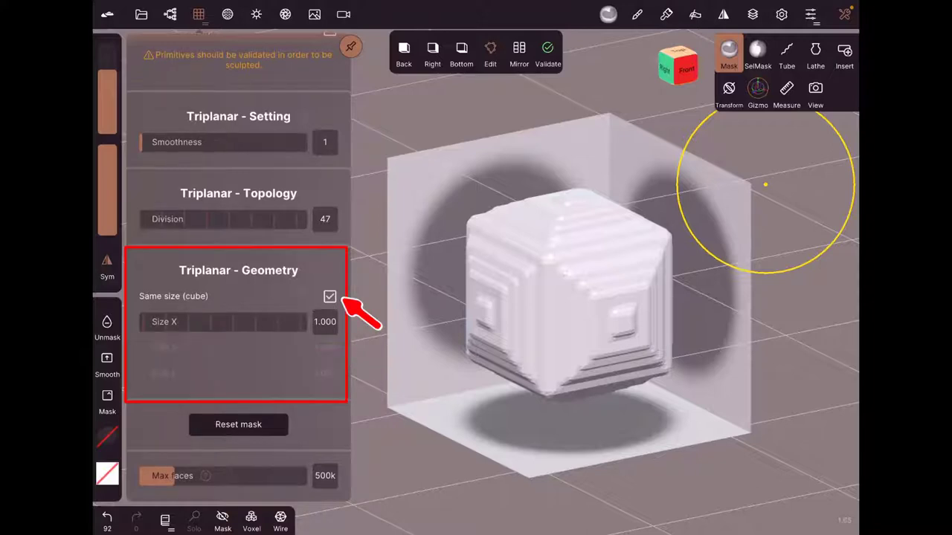
left_click_drag(223, 321, 215, 321)
left_click(330, 296)
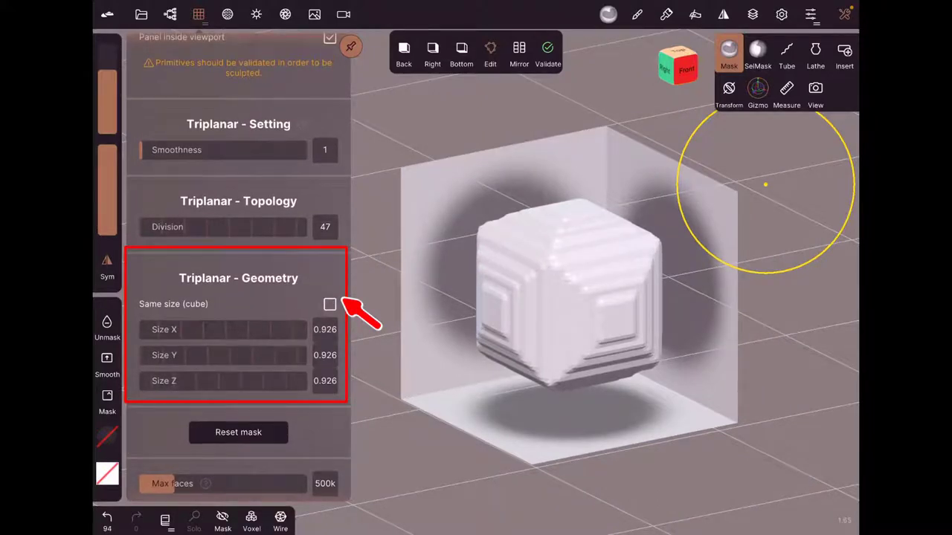
mouse_move(223, 355)
left_mouse_down()
mouse_move(212, 354)
mouse_move(209, 330)
left_mouse_up()
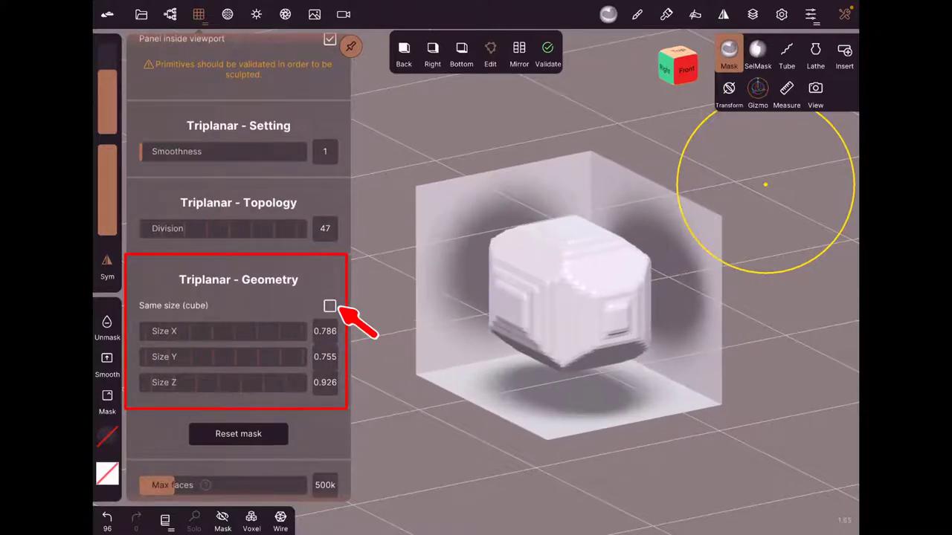
left_click_drag(223, 382, 225, 382)
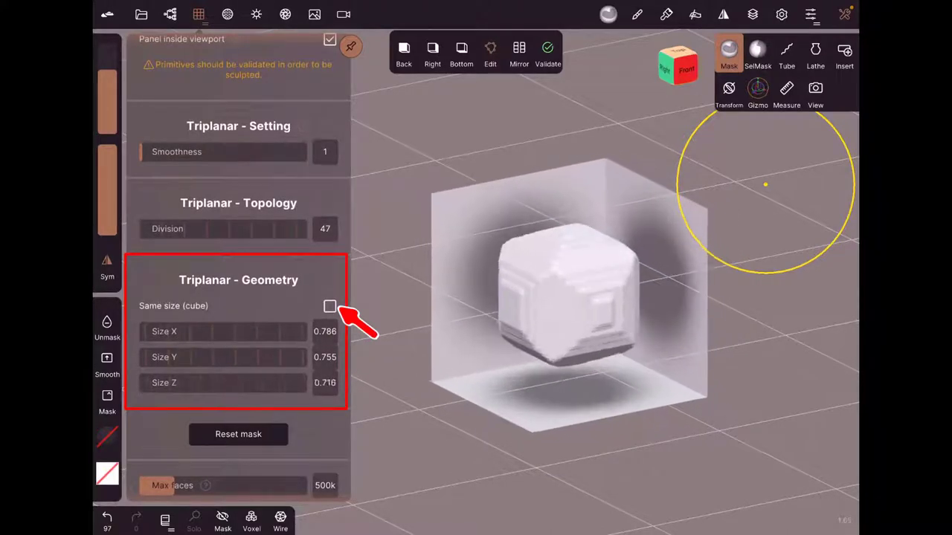
left_click(329, 306)
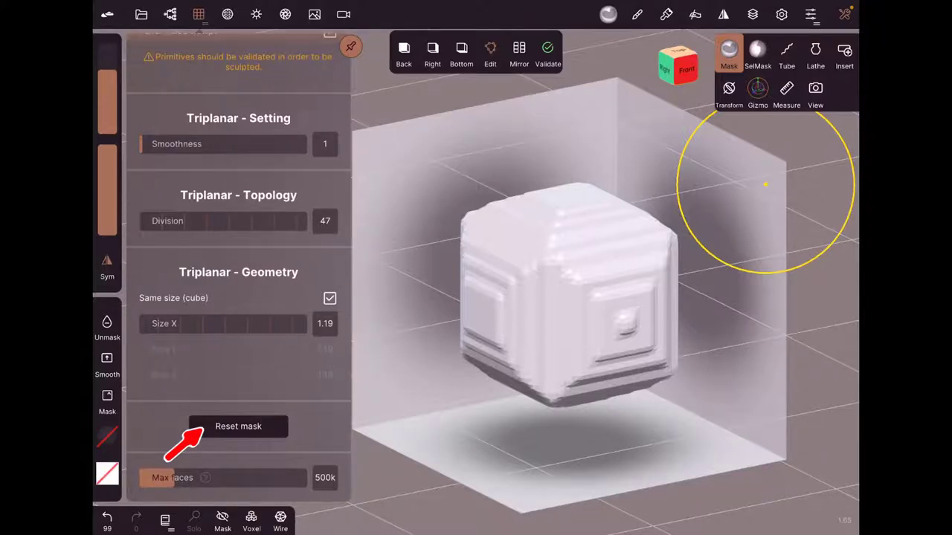
With the Mask tool active, toggle the Right, Back and Bottom projection planes
mouse_move(765, 183)
left_mouse_down()
mouse_move(684, 371)
mouse_move(639, 350)
left_mouse_up()
mouse_move(491, 327)
left_mouse_down()
mouse_move(451, 325)
mouse_move(760, 320)
mouse_move(603, 322)
left_mouse_up()
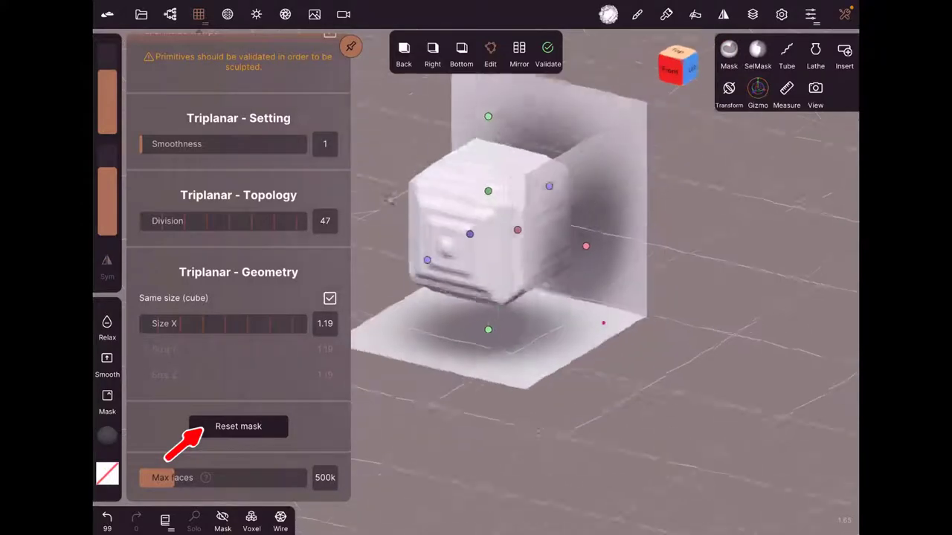
left_click(728, 49)
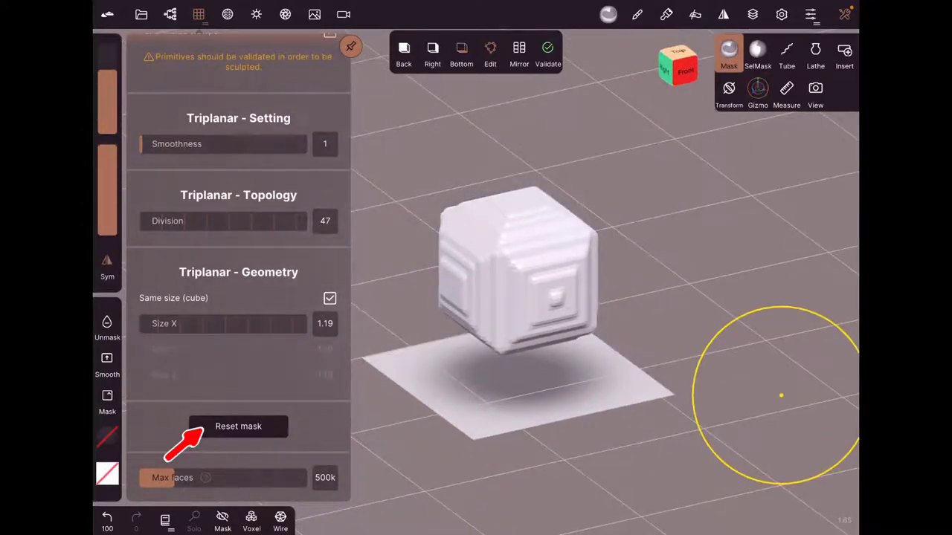
left_click(432, 48)
left_click(403, 47)
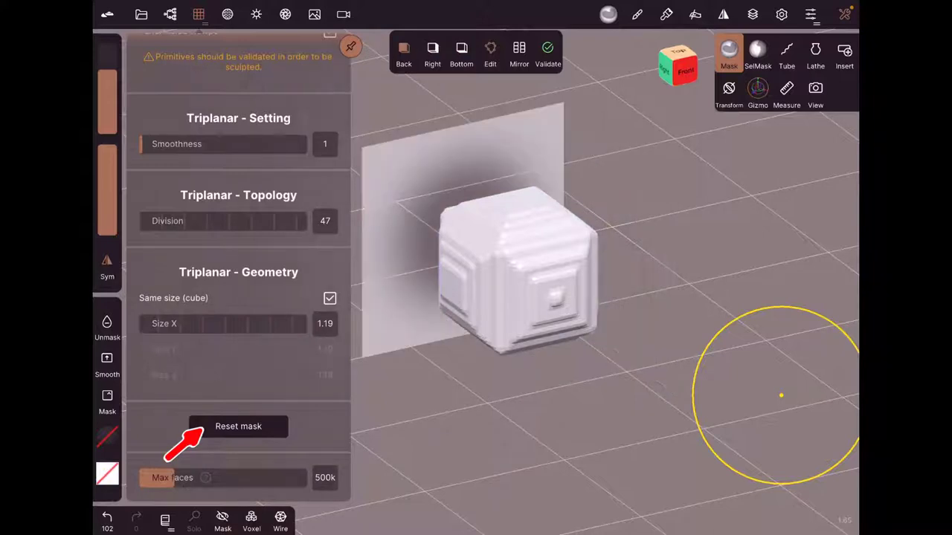
left_click(461, 47)
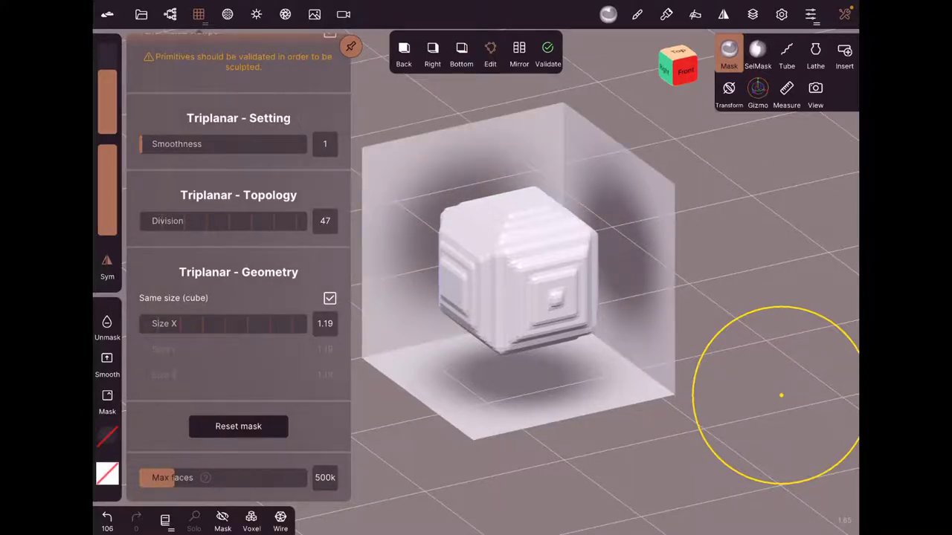
Restore the default circular masks with Reset mask and view the cube straight from the left
left_click_drag(781, 395, 640, 386)
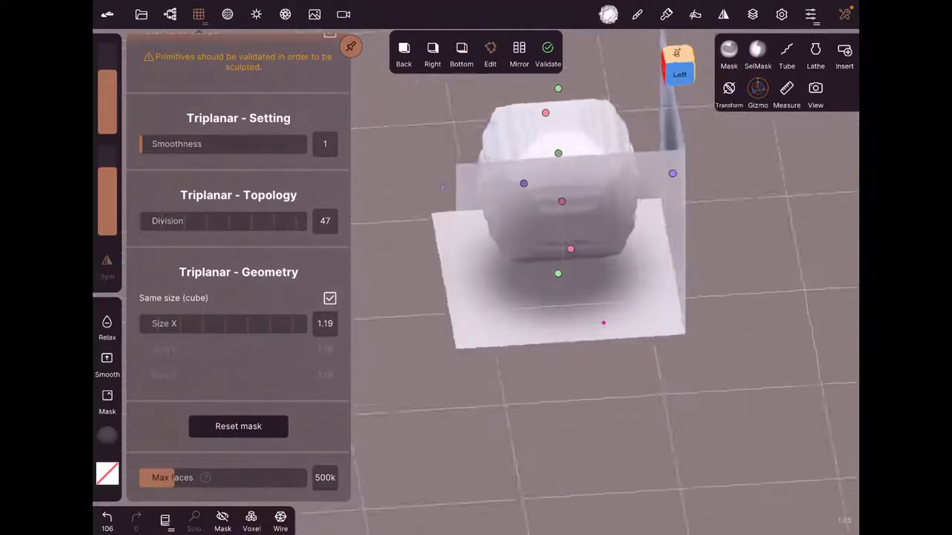
left_click_drag(744, 372, 658, 339)
left_click(281, 518)
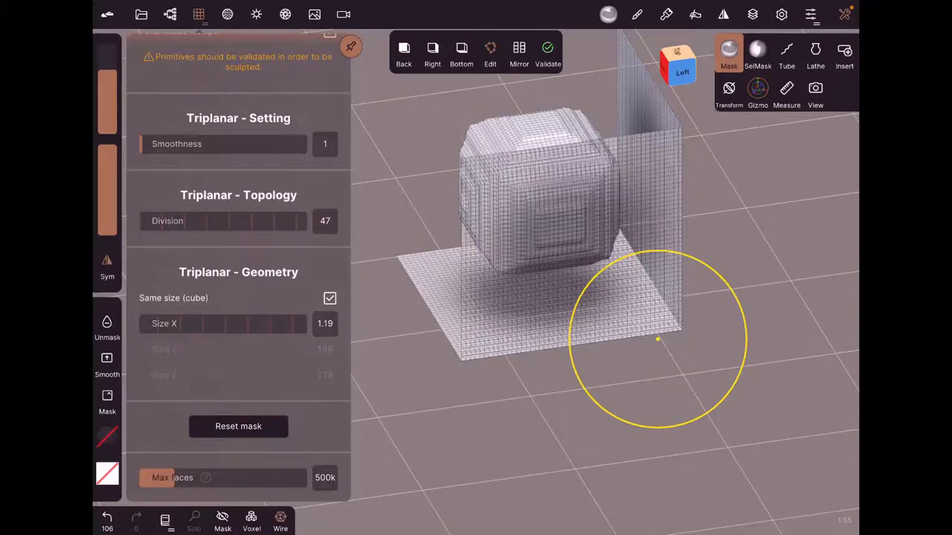
left_click(280, 518)
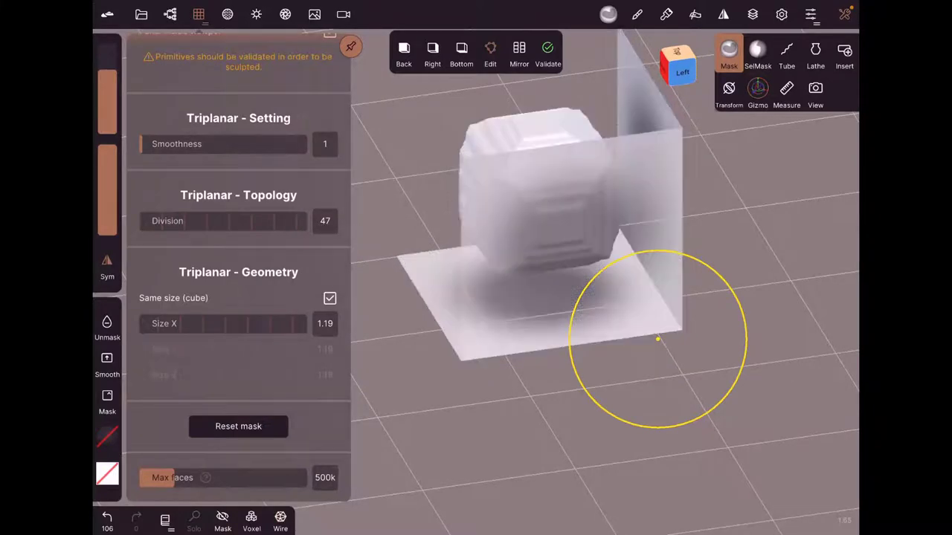
mouse_move(658, 338)
left_mouse_down()
mouse_move(680, 424)
mouse_move(704, 233)
mouse_move(629, 301)
left_mouse_up()
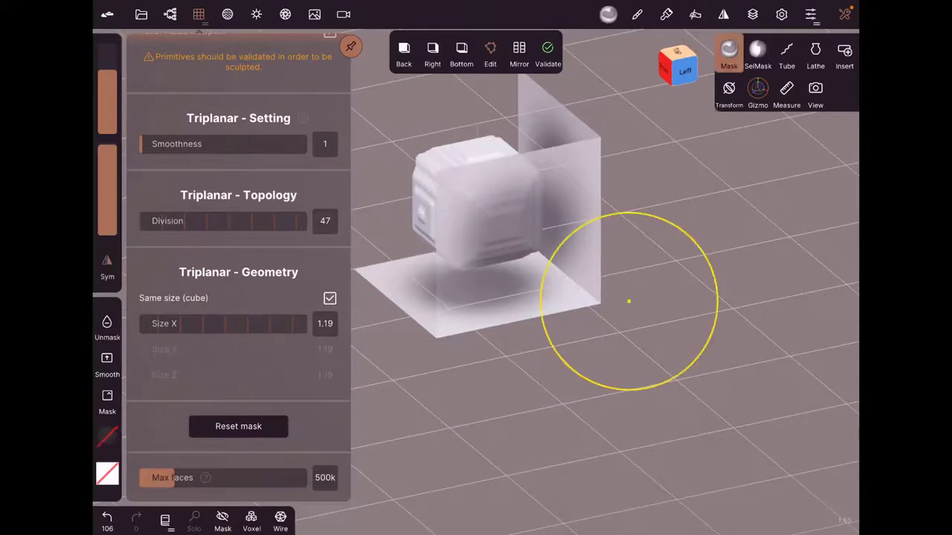
left_click(238, 426)
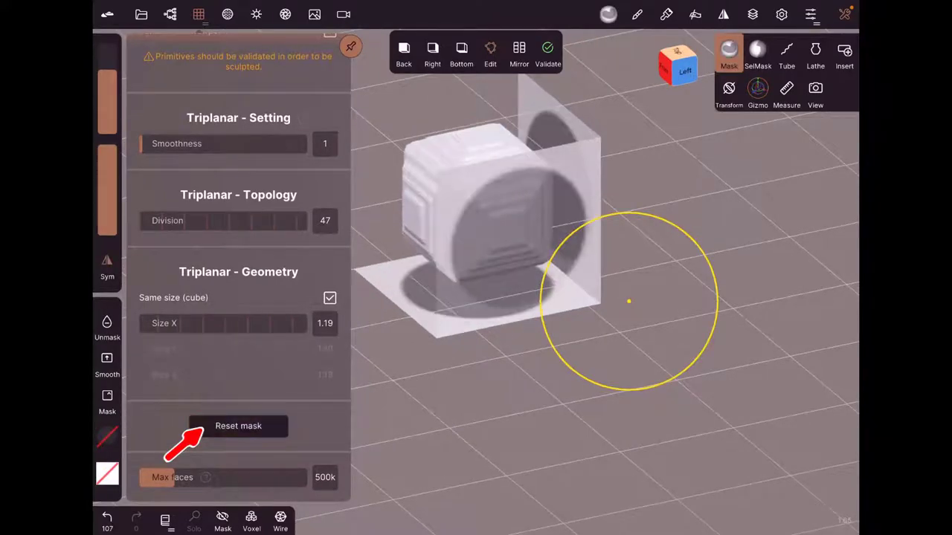
left_click_drag(629, 301, 743, 345)
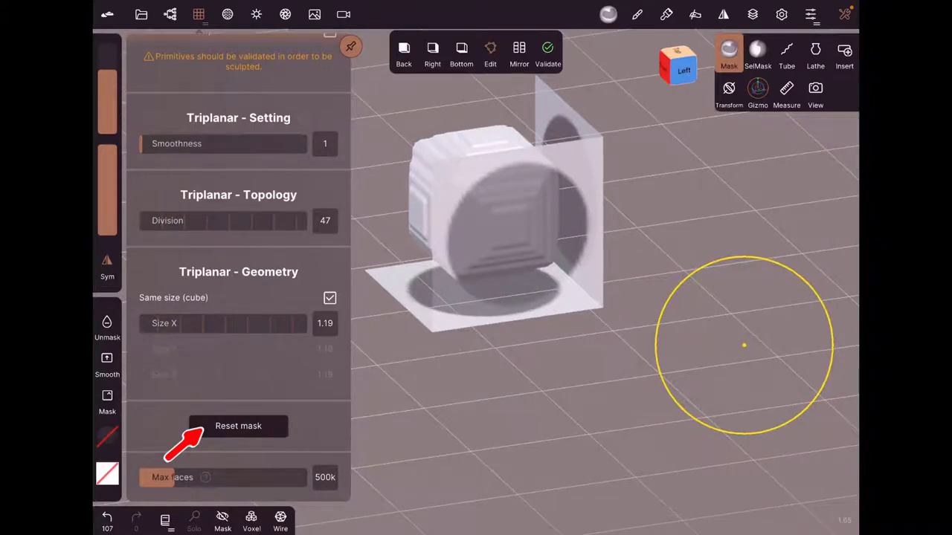
left_click_drag(744, 345, 669, 334)
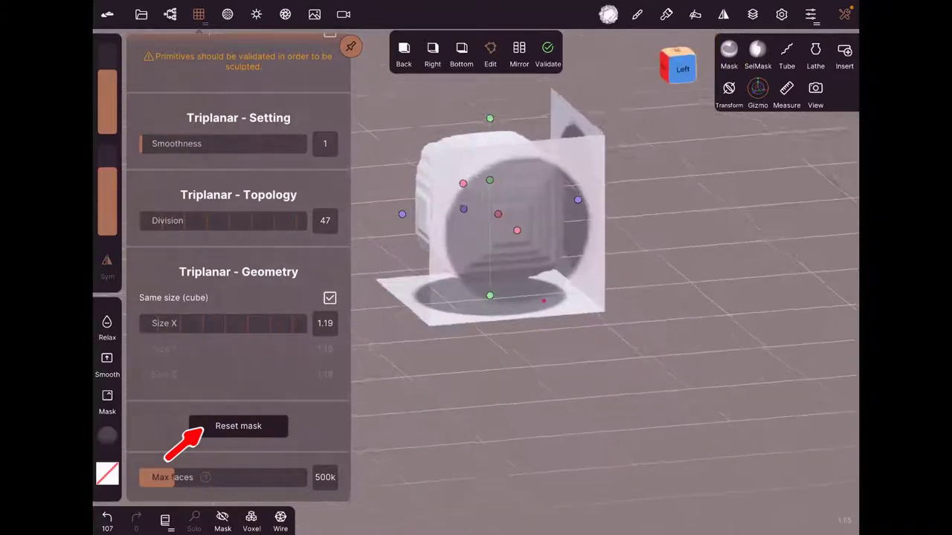
left_click_drag(480, 350, 520, 342)
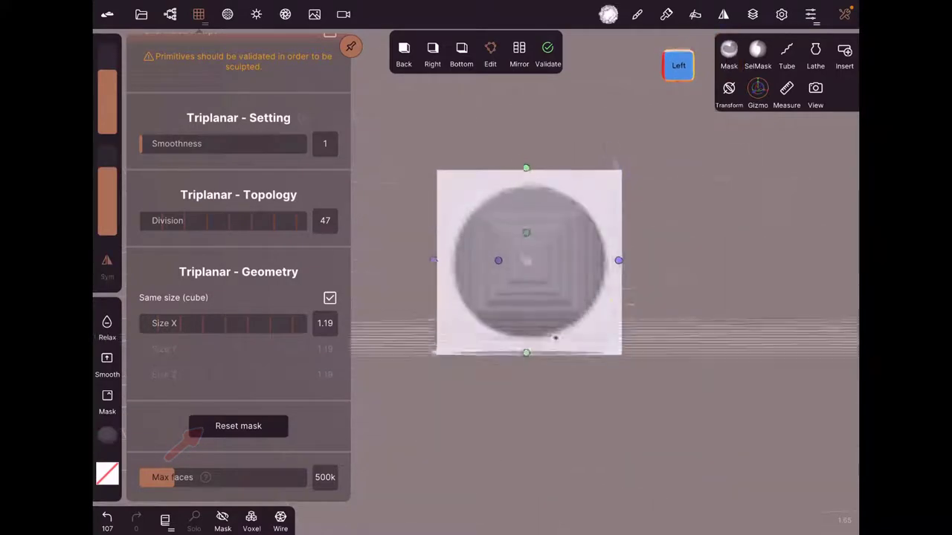
Paint two round ears at the circle's upper corners using a smaller mask brush
left_click(728, 52)
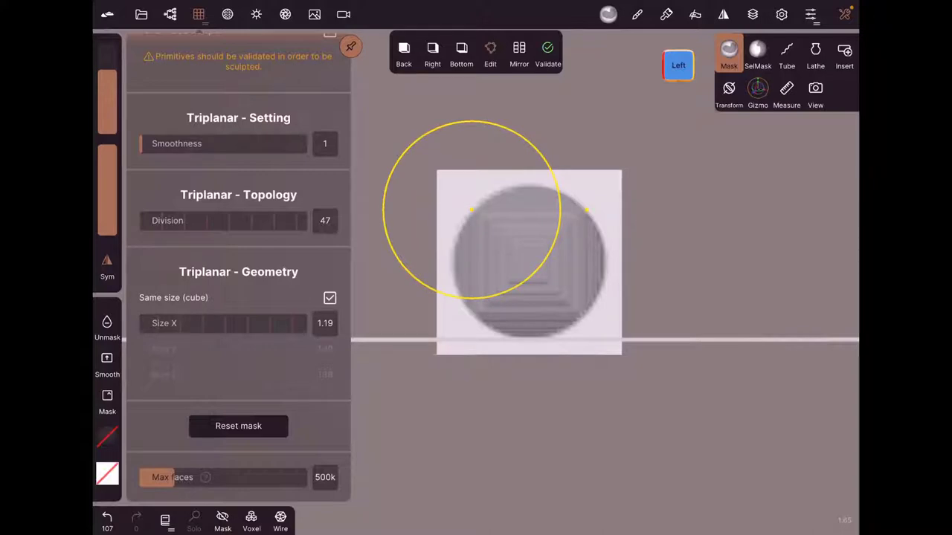
left_click(471, 210)
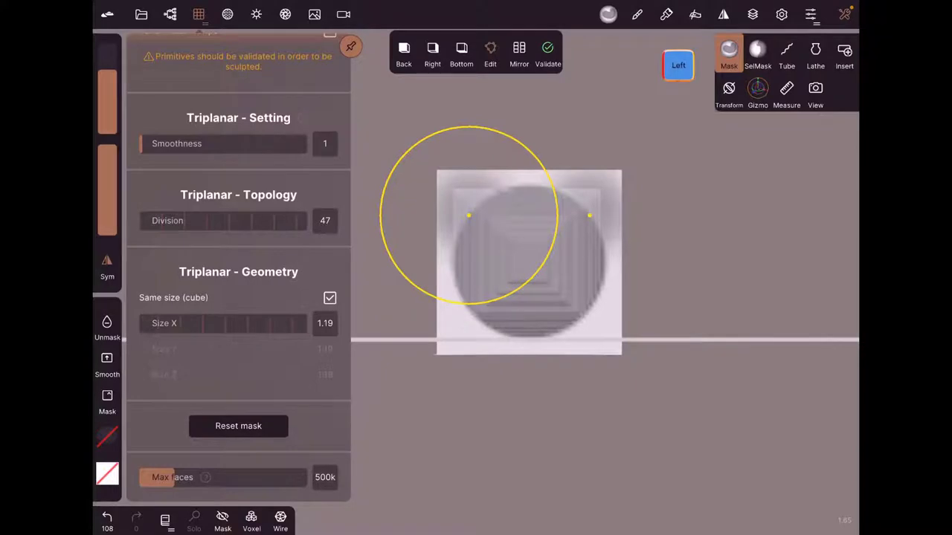
key("ctrl+z")
left_click_drag(107, 73, 107, 113)
left_click_drag(468, 214, 469, 213)
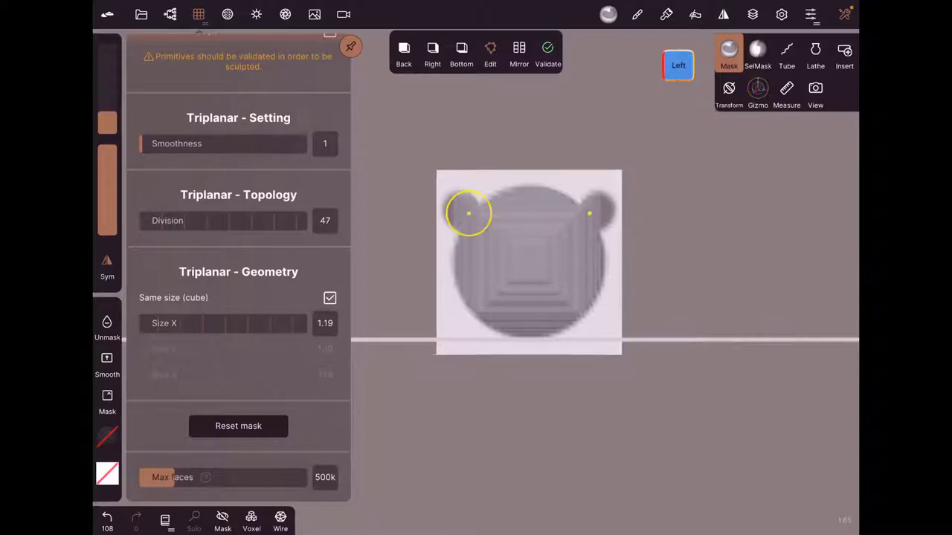
Orbit around the carved cube to check the bear-head silhouette from several sides
left_click_drag(774, 415, 724, 414)
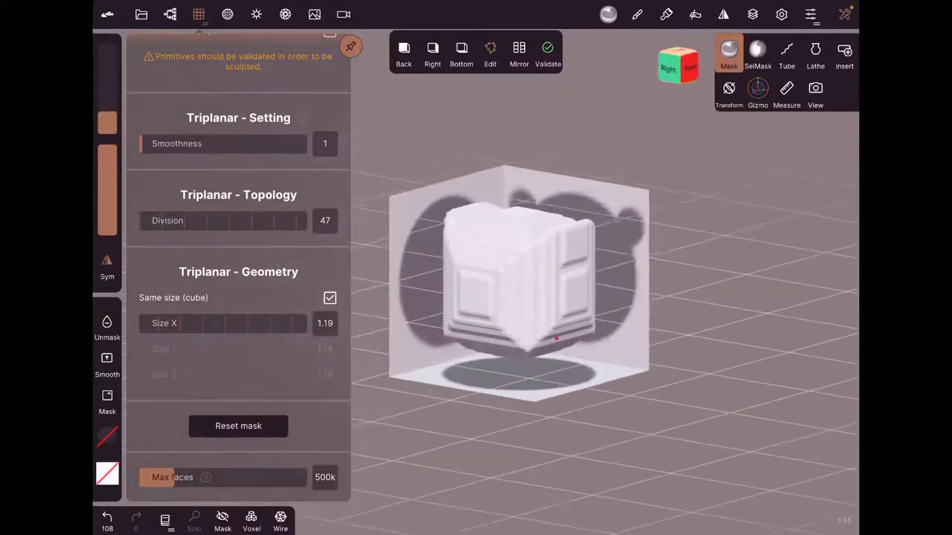
left_click_drag(737, 423, 735, 428)
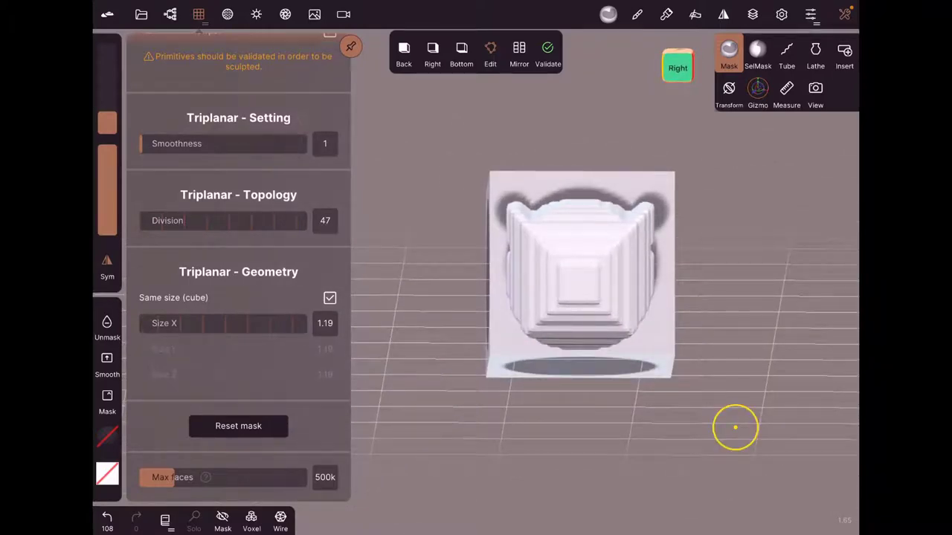
left_click_drag(735, 428, 554, 338)
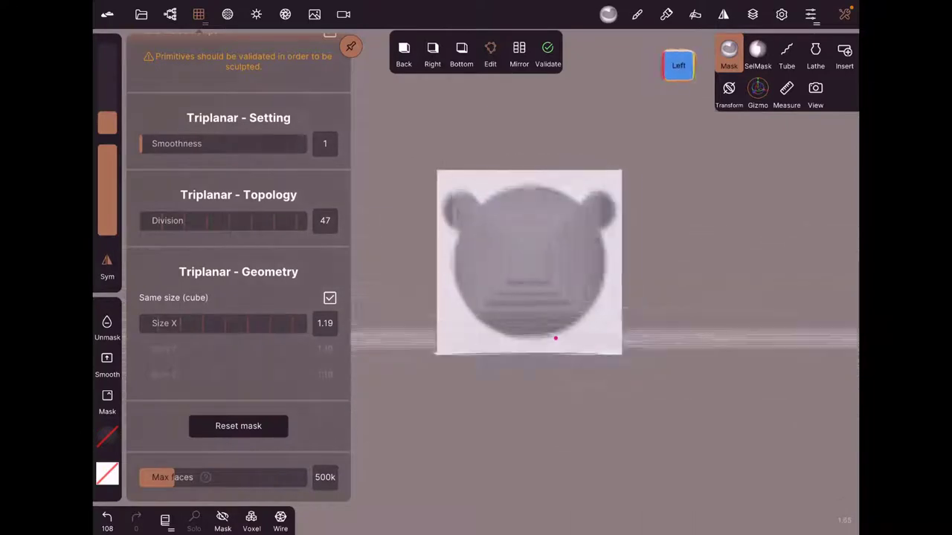
left_click_drag(416, 255, 412, 255)
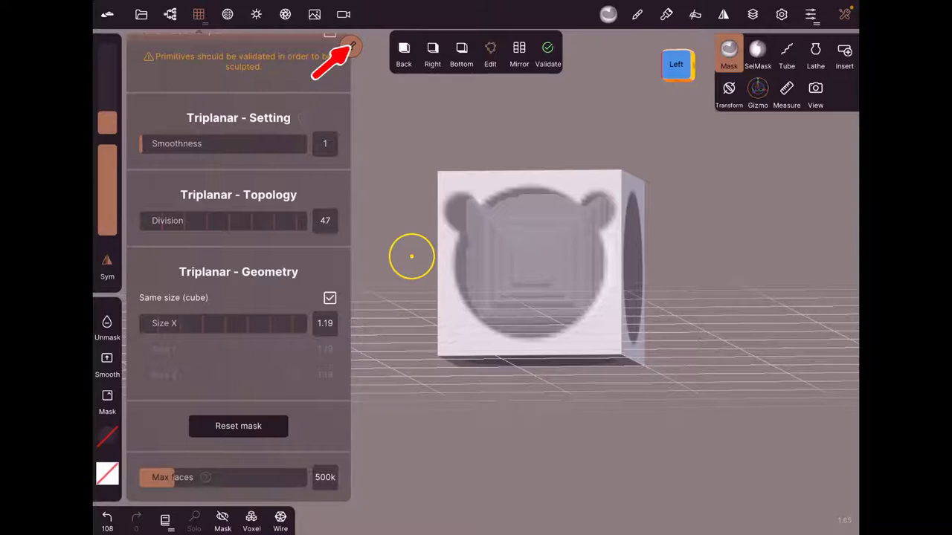
In Left view, add mirrored lobes at the lower corners and erase a round central hole
left_click(368, 109)
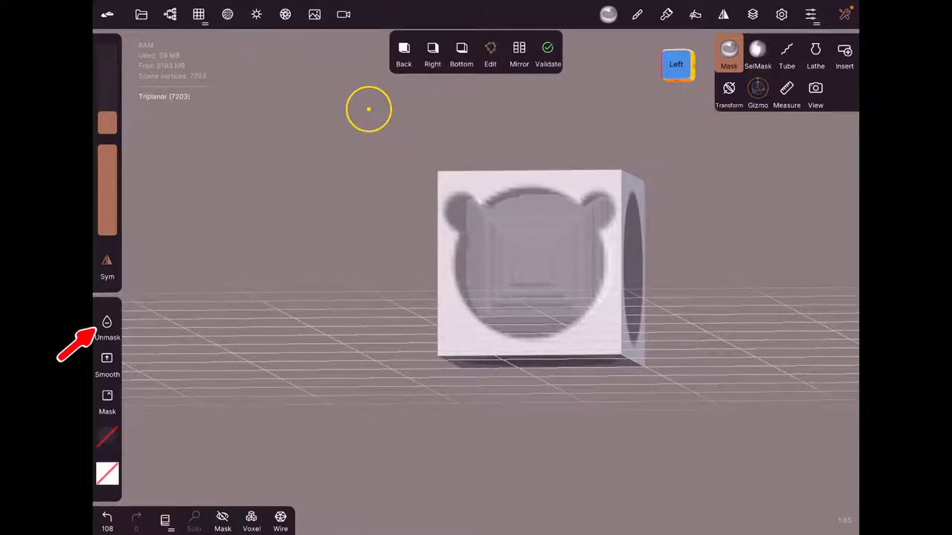
left_click(676, 64)
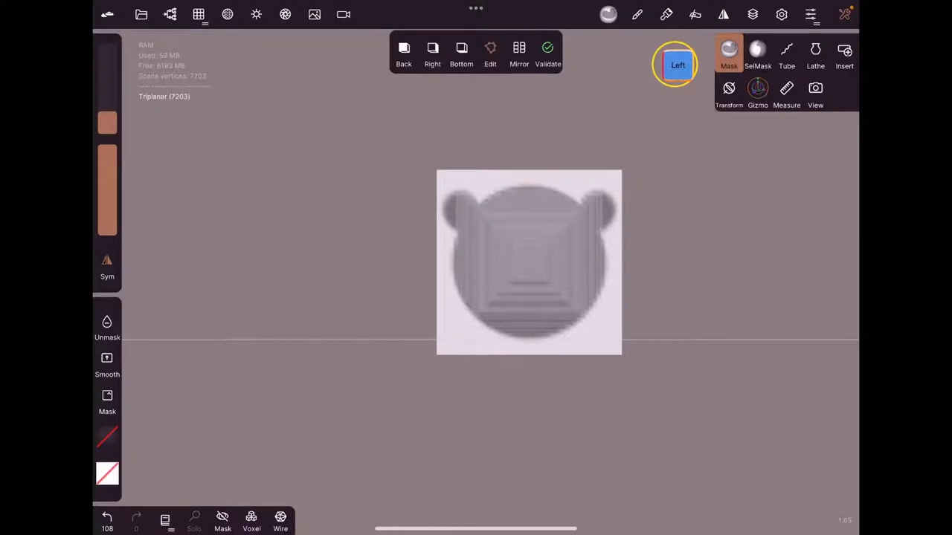
left_click(469, 315)
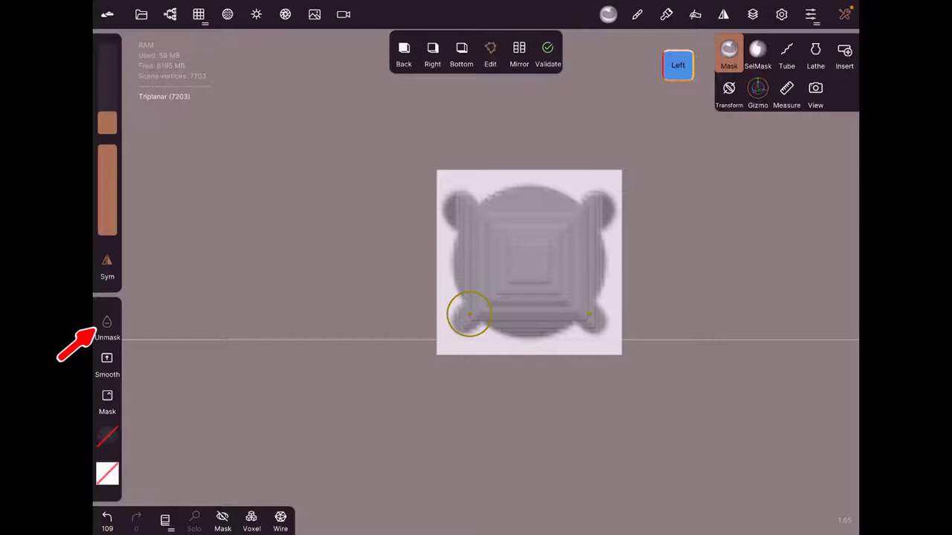
left_click(528, 258)
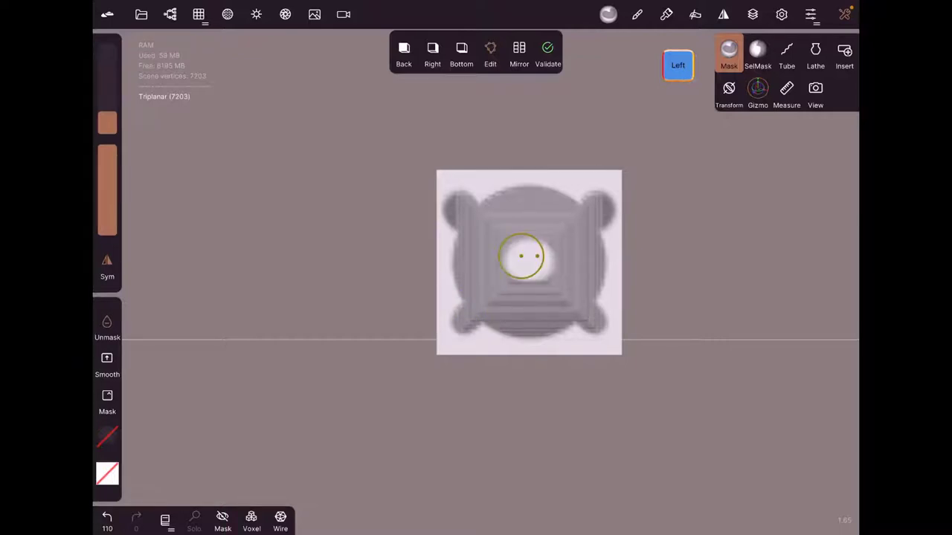
left_click_drag(521, 256, 555, 339)
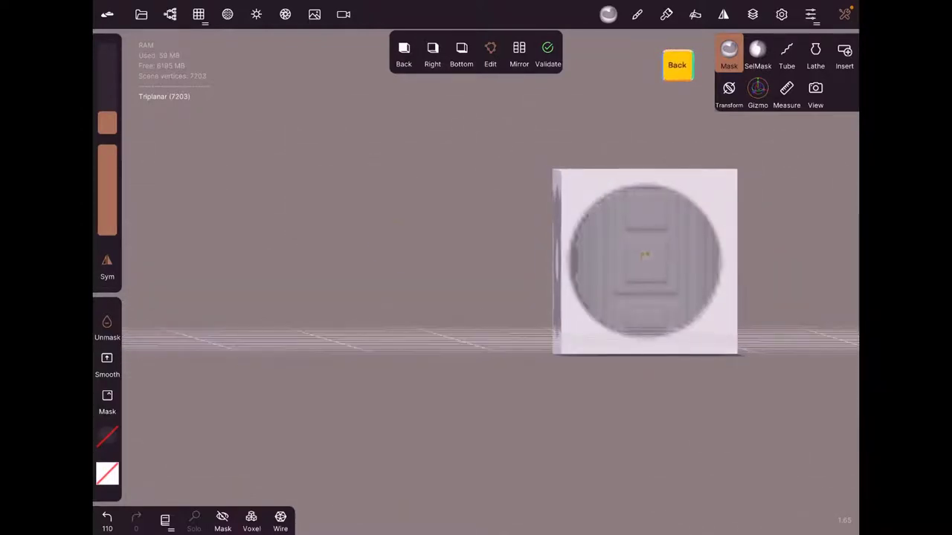
Unmask a round hole in the back silhouette, then orbit round to the Left side
left_click(644, 251)
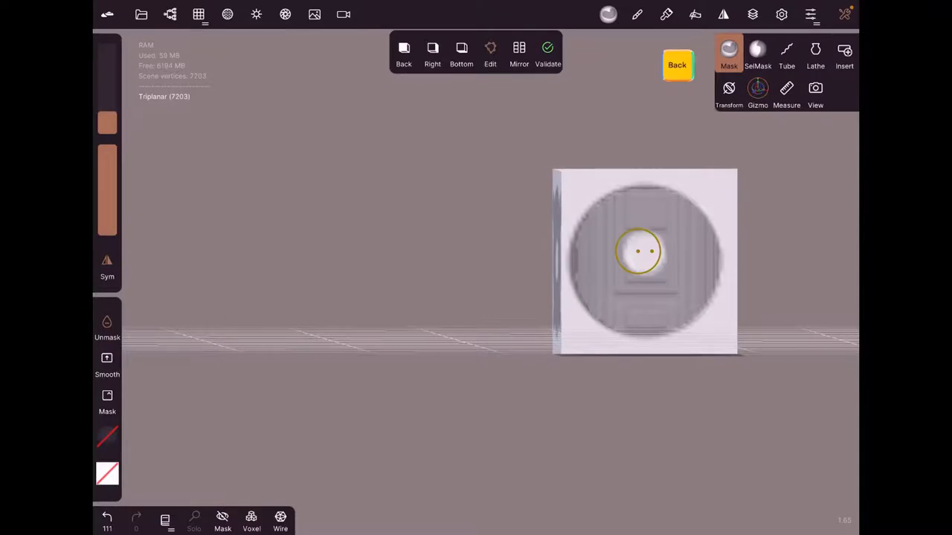
left_click_drag(644, 250, 555, 338)
left_click_drag(701, 319, 701, 344)
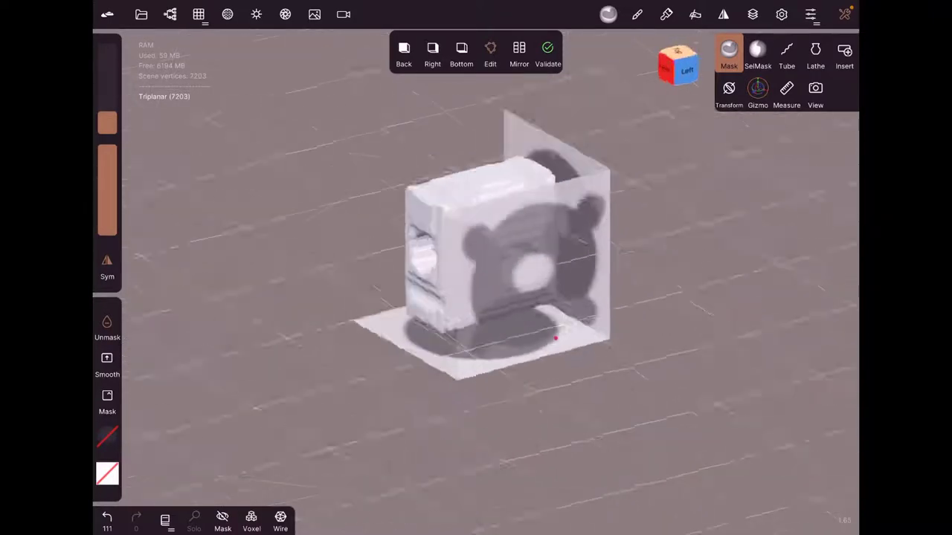
mouse_move(554, 338)
left_mouse_down()
mouse_move(326, 366)
mouse_move(616, 299)
mouse_move(624, 312)
left_mouse_up()
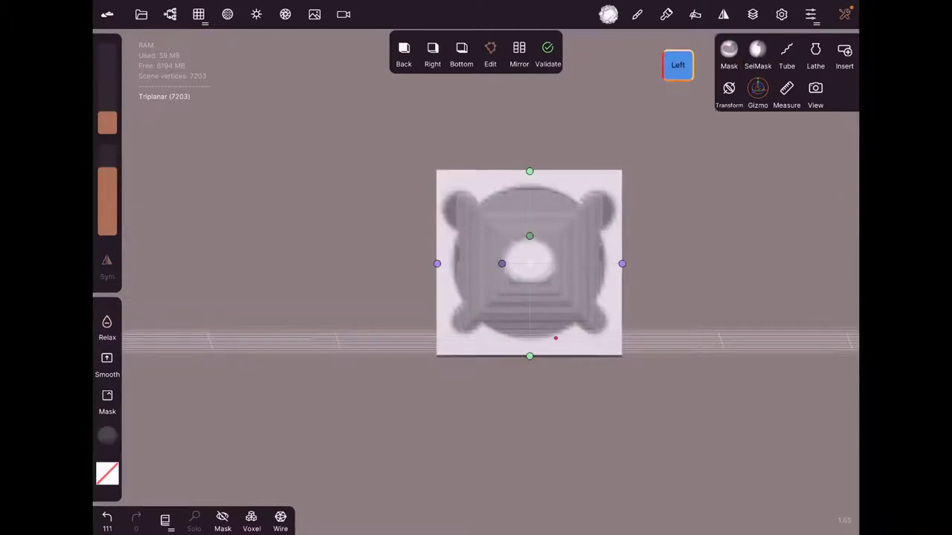
scroll(637, 327, "up", 3)
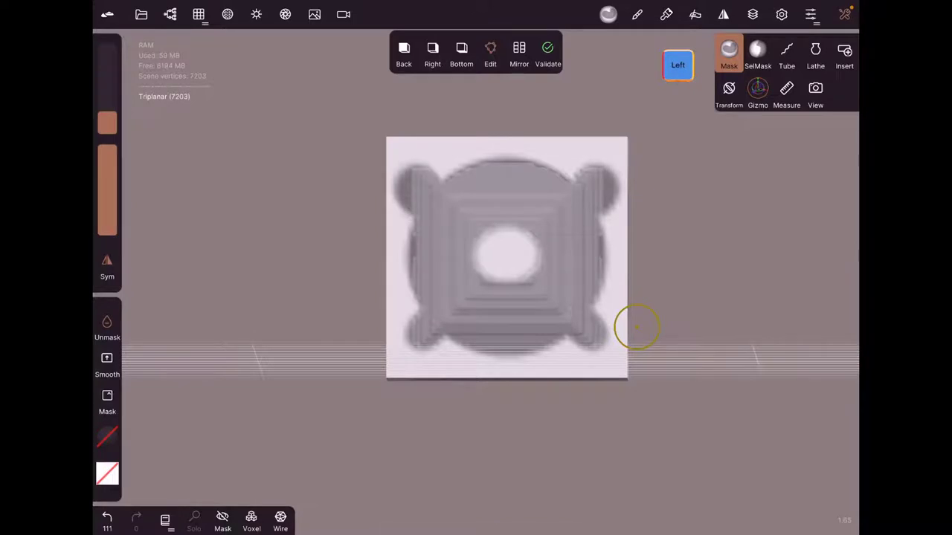
Carve mirrored notches along the Left silhouette's top, sides and bottom centre
left_click_drag(547, 169, 539, 183)
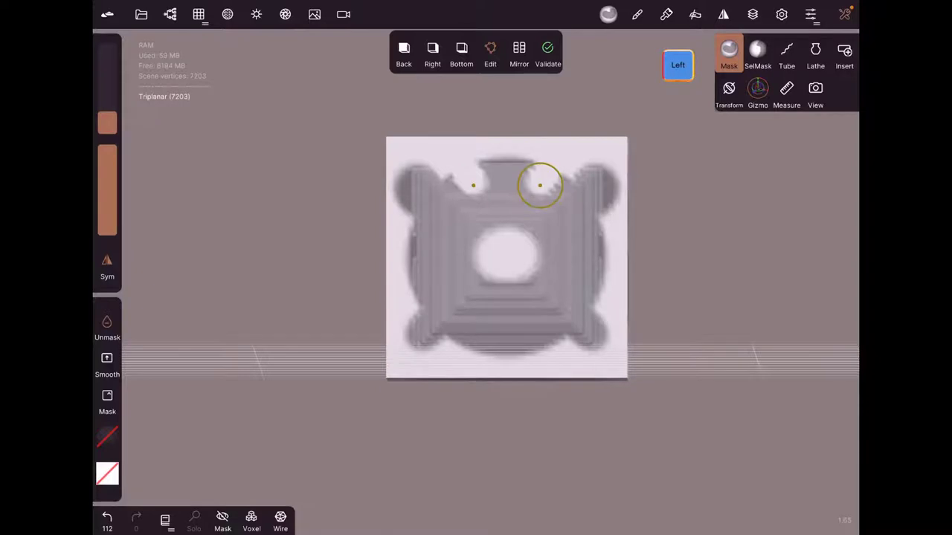
left_click_drag(601, 270, 605, 275)
left_click_drag(504, 341, 506, 349)
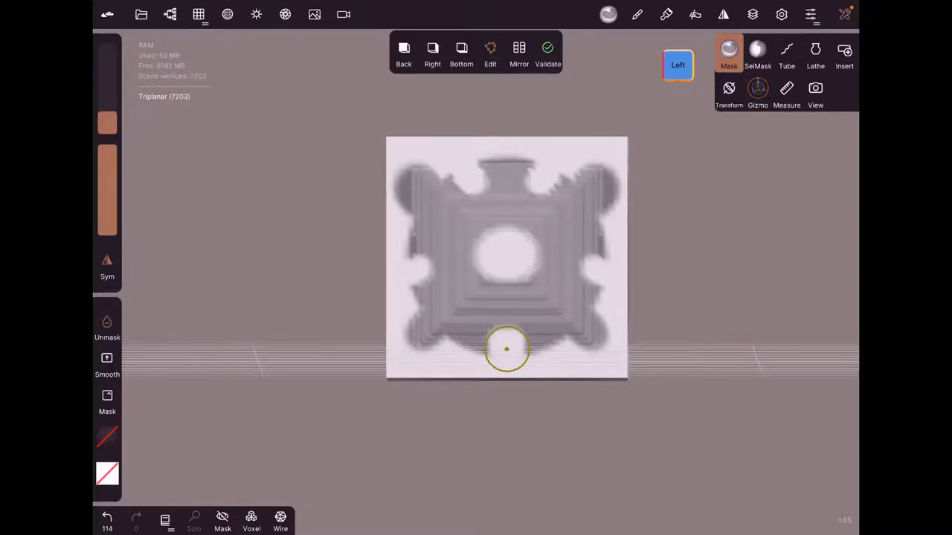
left_click(199, 14)
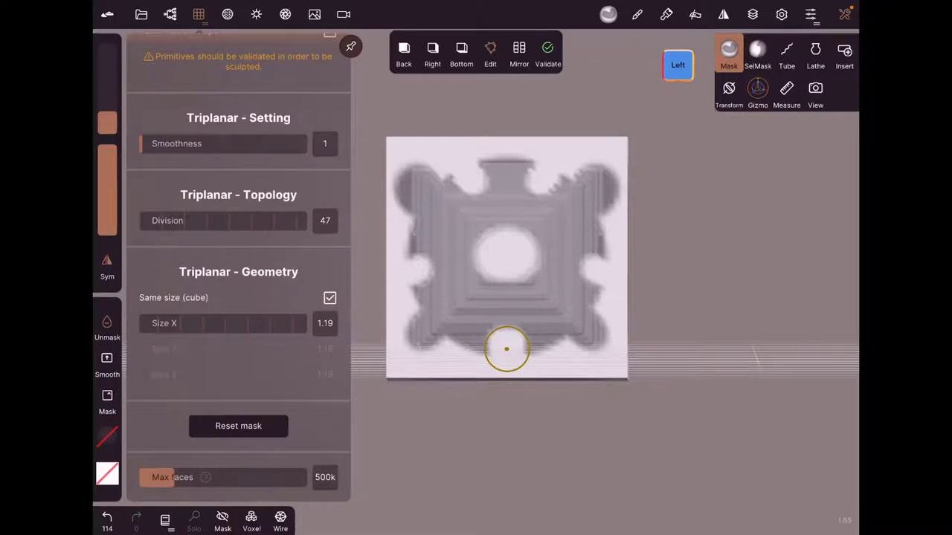
Raise the Triplanar Smoothness to 19 and orbit around the cube to inspect it
left_click_drag(143, 143, 203, 143)
left_click_drag(669, 335, 535, 305)
mouse_move(610, 357)
left_mouse_down()
mouse_move(521, 349)
mouse_move(595, 387)
mouse_move(559, 432)
mouse_move(550, 350)
mouse_move(521, 270)
mouse_move(617, 245)
left_mouse_up()
left_click(729, 52)
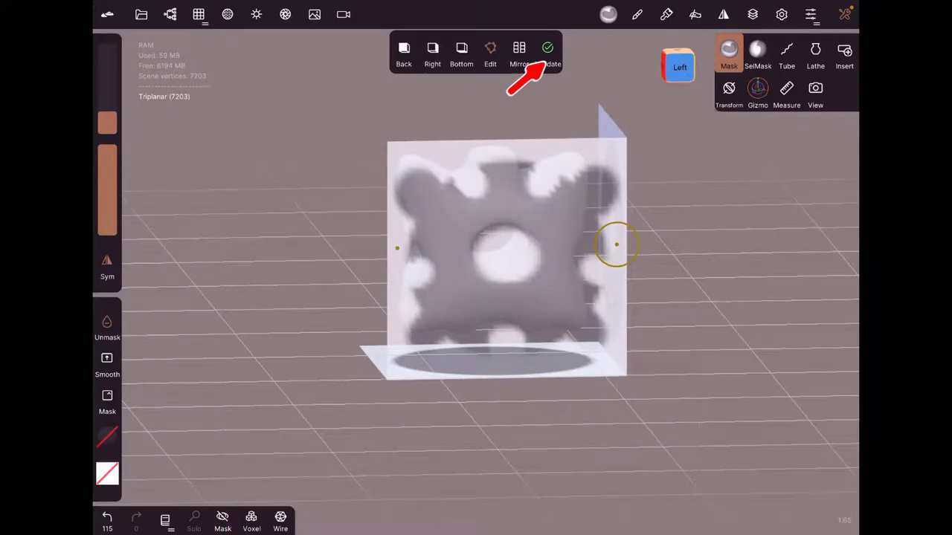
left_click(729, 52)
mouse_move(595, 298)
left_mouse_down()
mouse_move(461, 305)
mouse_move(419, 410)
left_mouse_up()
left_click(729, 52)
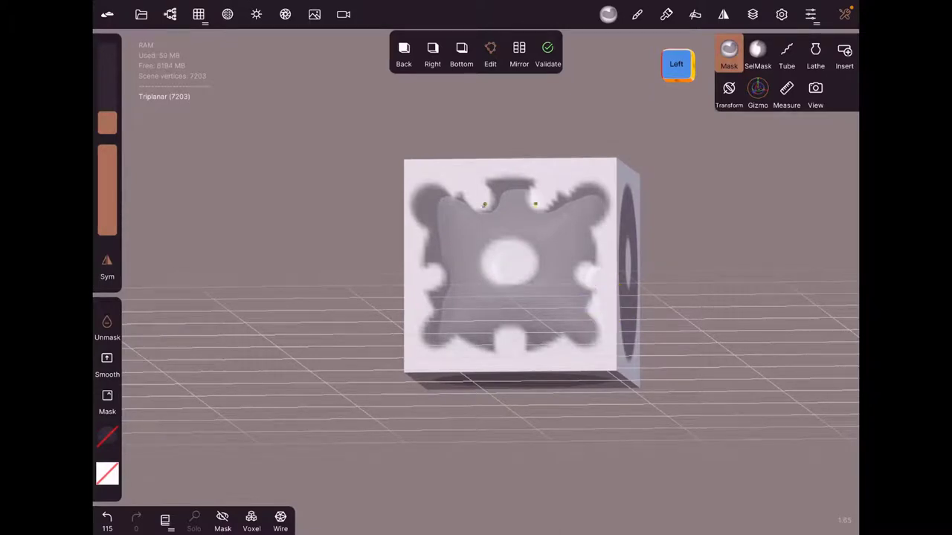
Carve a V, a central stem and a horizontal band into the Left silhouette
mouse_move(524, 226)
left_mouse_down()
mouse_move(482, 208)
mouse_move(509, 327)
left_mouse_up()
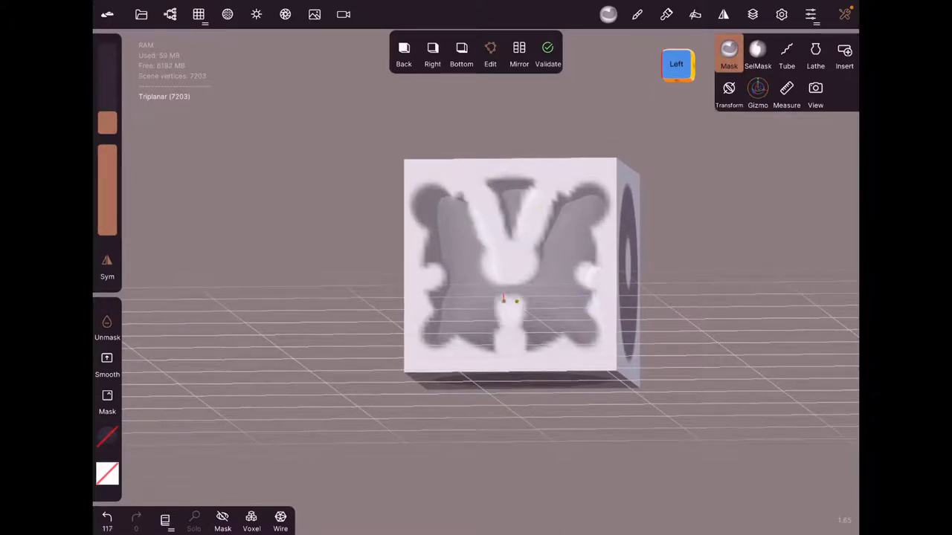
left_click_drag(446, 262, 496, 274)
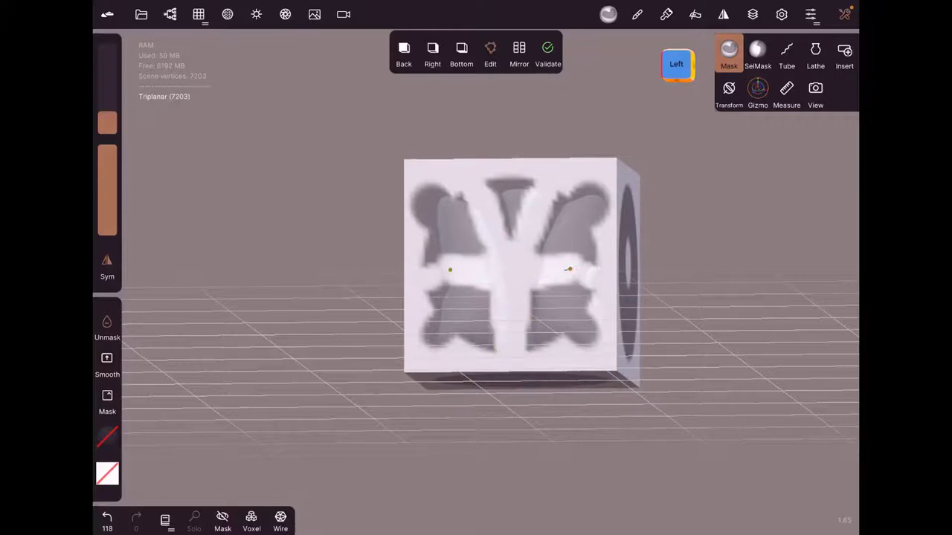
left_click_drag(590, 265, 690, 365)
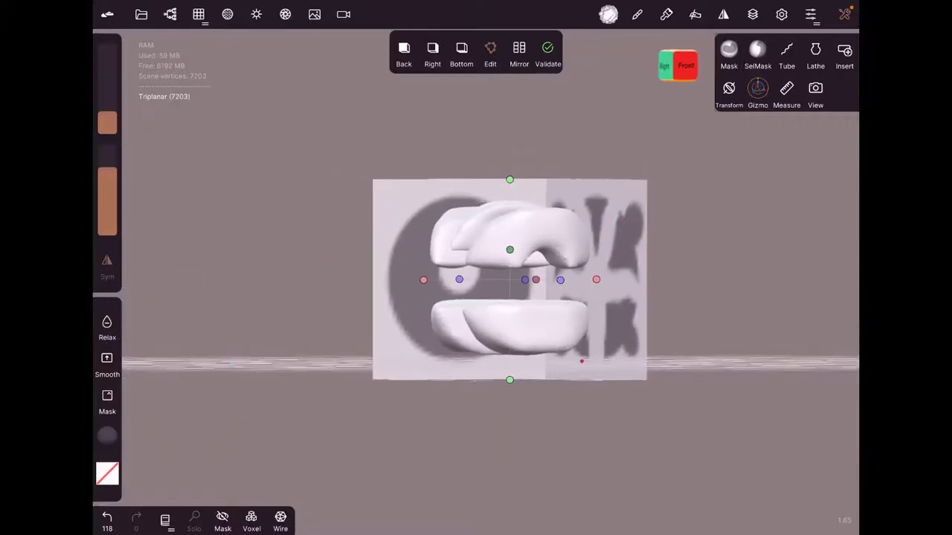
Mask a vertical stripe through the bottom-plane disc
left_click_drag(523, 439, 461, 476)
mouse_move(706, 334)
left_mouse_down()
mouse_move(707, 283)
mouse_move(654, 282)
mouse_move(647, 342)
mouse_move(707, 283)
mouse_move(670, 313)
mouse_move(692, 253)
left_mouse_up()
left_click(728, 50)
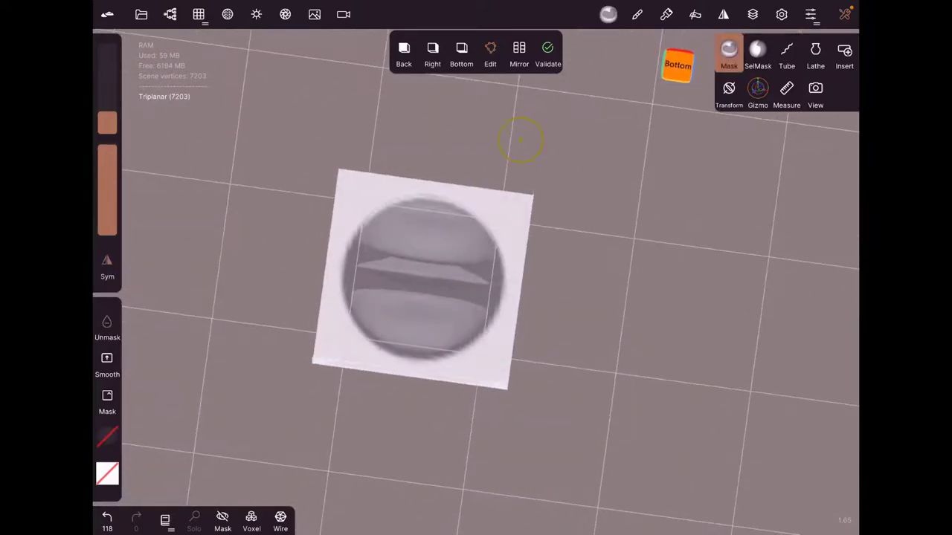
mouse_move(429, 195)
left_mouse_down()
mouse_move(415, 349)
mouse_move(427, 195)
left_mouse_up()
left_click(728, 50)
On the back plane, with brush radius 27, mask mirrored notches around the disc's rim
mouse_move(669, 335)
left_mouse_down()
mouse_move(748, 425)
mouse_move(669, 320)
mouse_move(640, 318)
mouse_move(792, 449)
mouse_move(618, 305)
left_mouse_up()
left_click(729, 49)
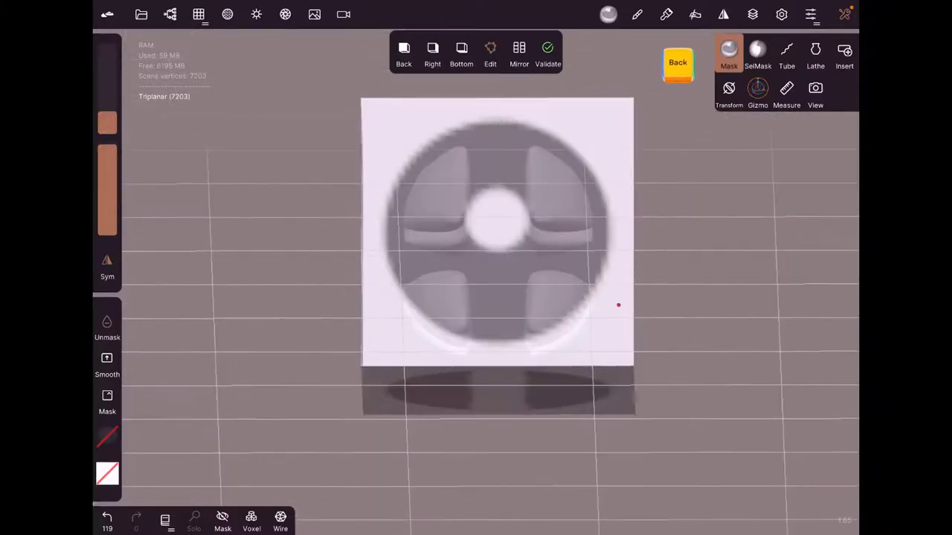
key("bracketleft")
key("bracketleft")
key("bracketleft")
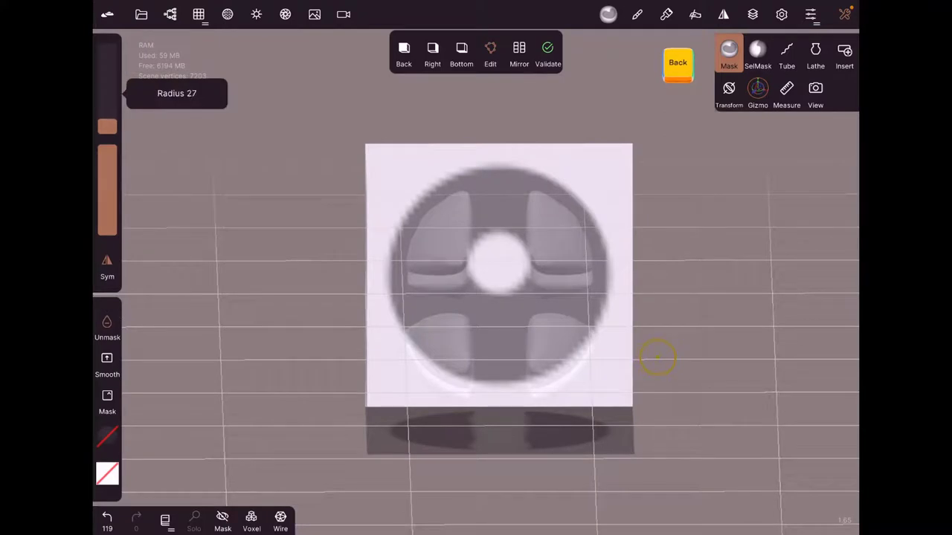
left_click_drag(565, 205, 570, 196)
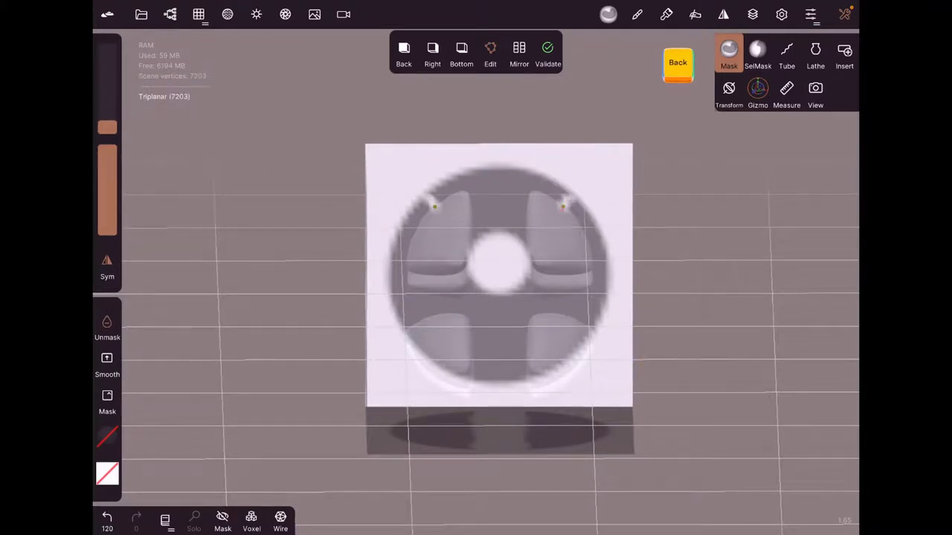
left_click_drag(402, 287, 405, 316)
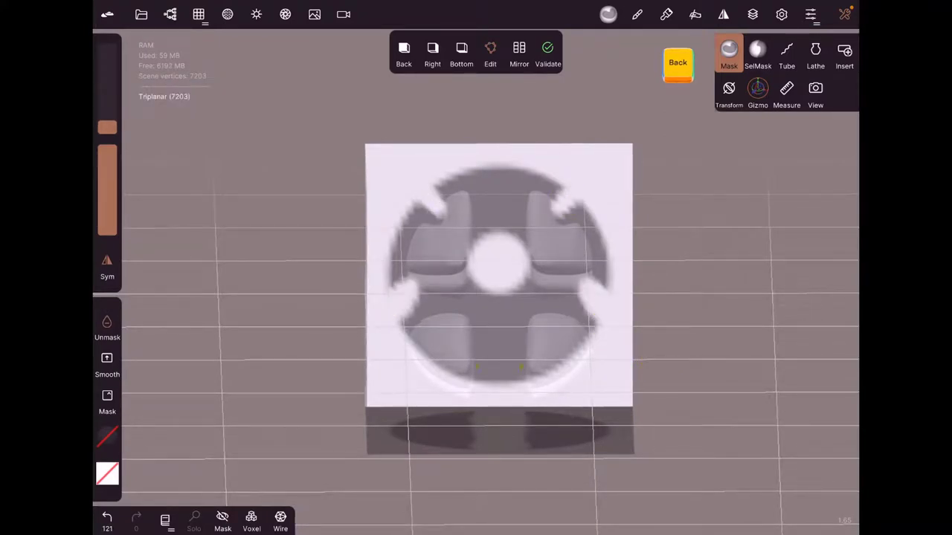
left_click_drag(520, 376, 518, 389)
left_click_drag(428, 338, 415, 354)
mouse_move(438, 329)
middle_mouse_down()
mouse_move(617, 347)
mouse_move(329, 376)
mouse_move(644, 265)
middle_mouse_up()
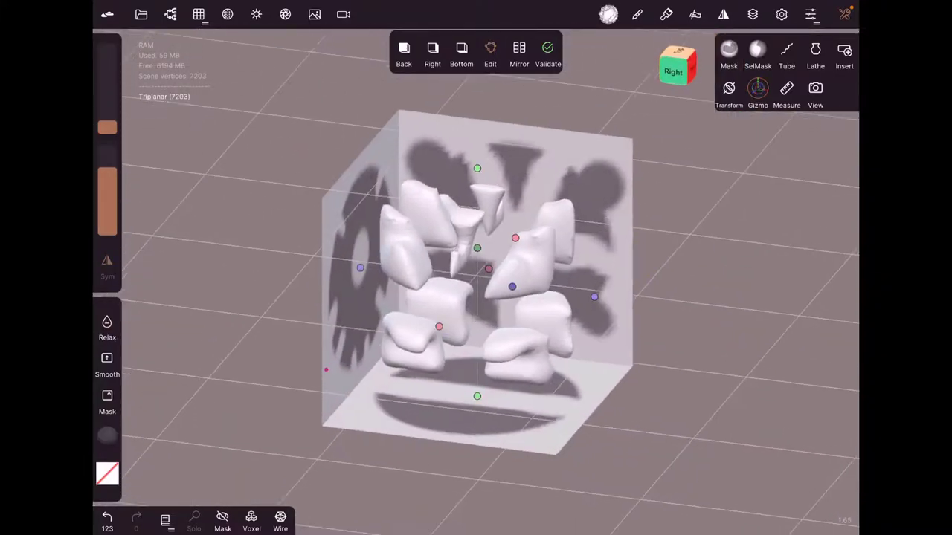
left_click(729, 52)
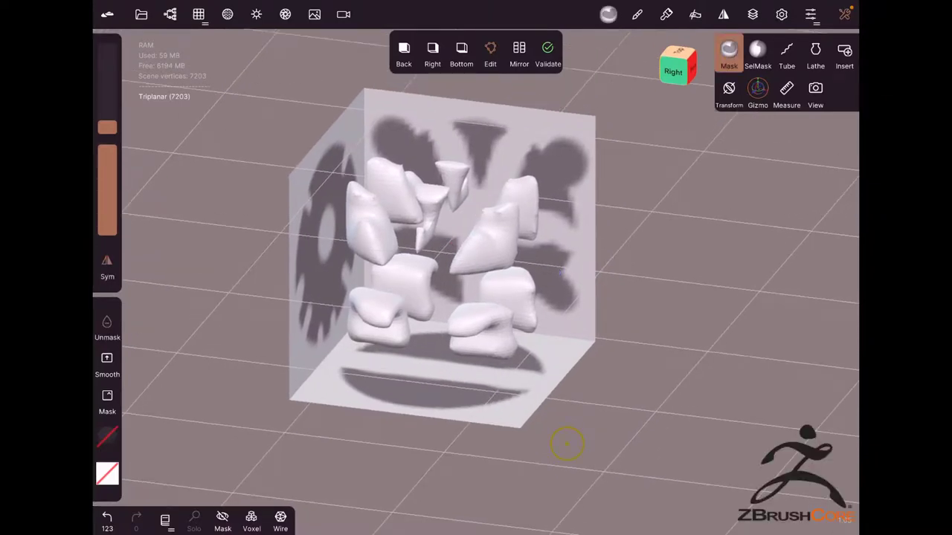
left_click(729, 52)
middle_click_drag(567, 444, 637, 388)
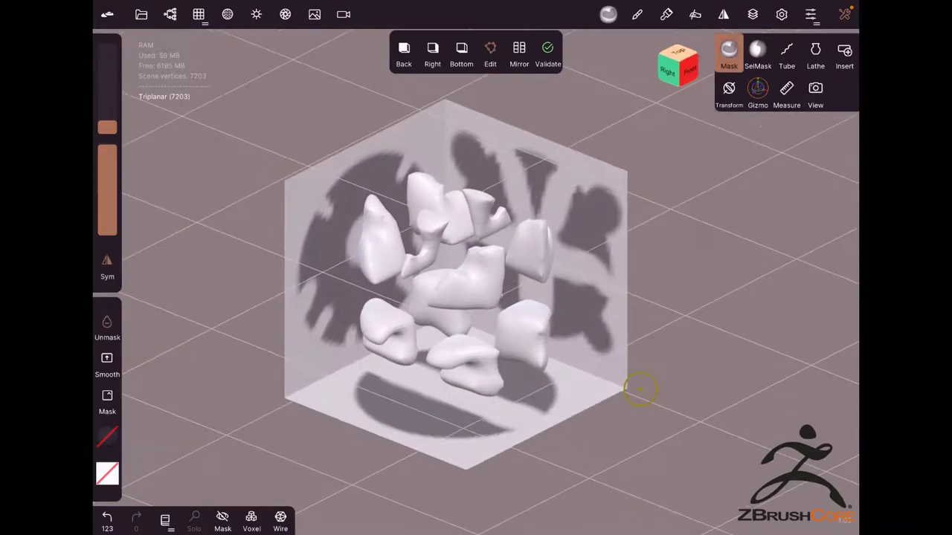
middle_click_drag(296, 297, 639, 283)
left_click(729, 52)
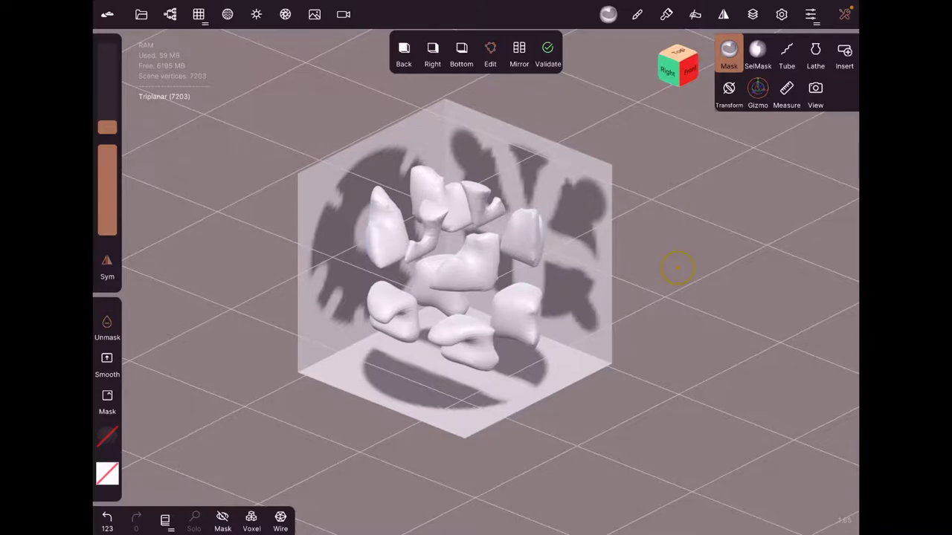
mouse_move(677, 268)
left_mouse_down()
mouse_move(582, 421)
mouse_move(695, 298)
mouse_move(632, 295)
left_mouse_up()
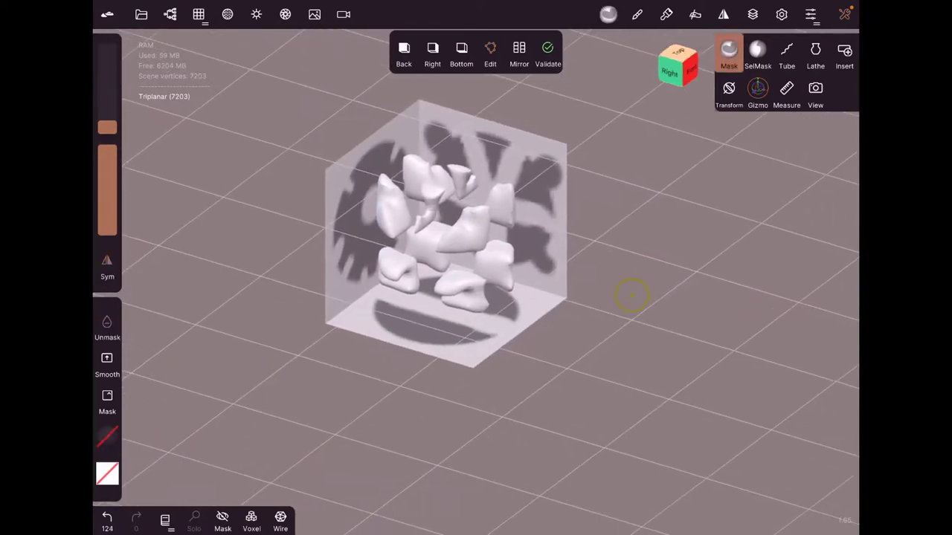